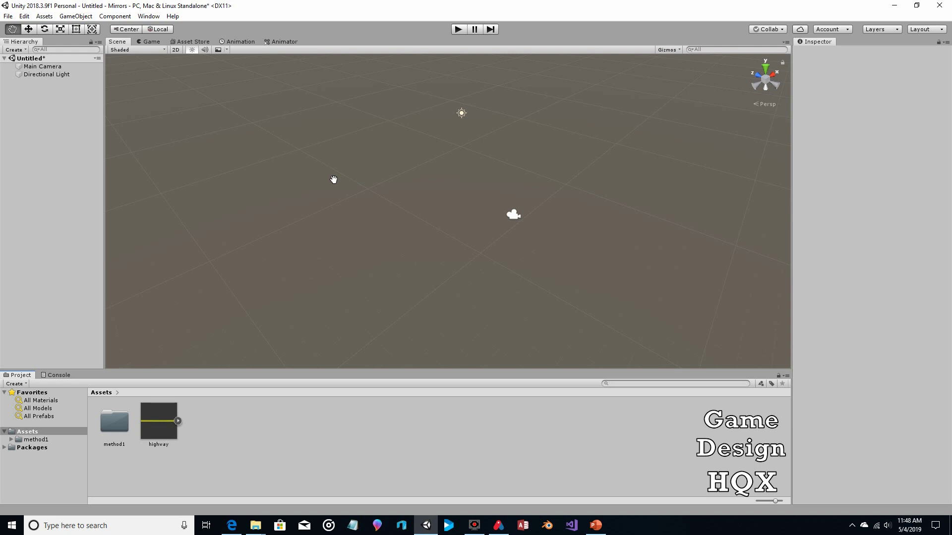
Add a plane to the scene and apply the highway material to it.
left_click(70, 19)
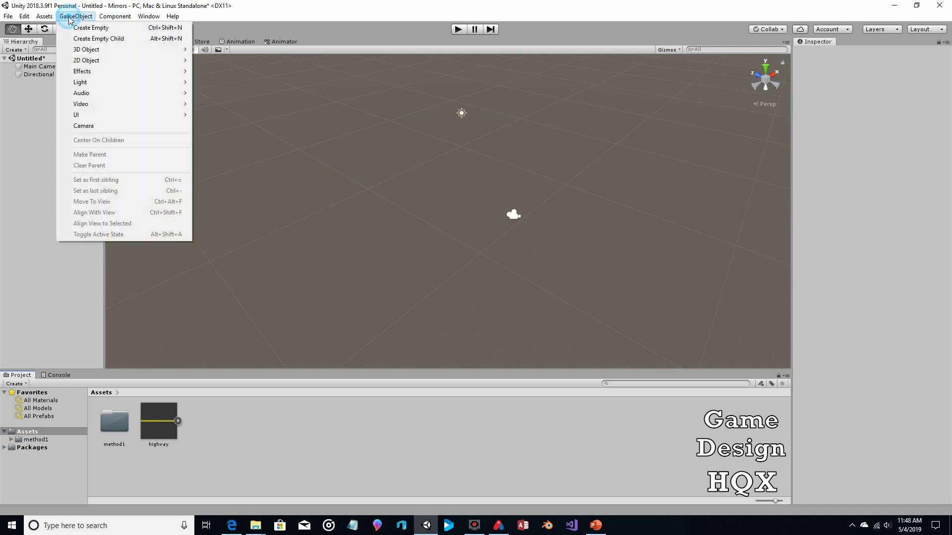
mouse_move(115, 51)
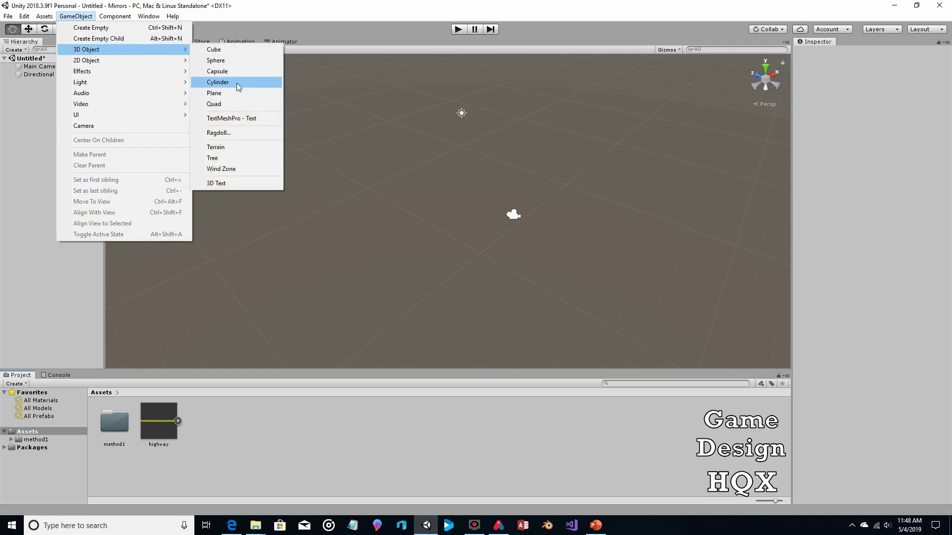
left_click(230, 93)
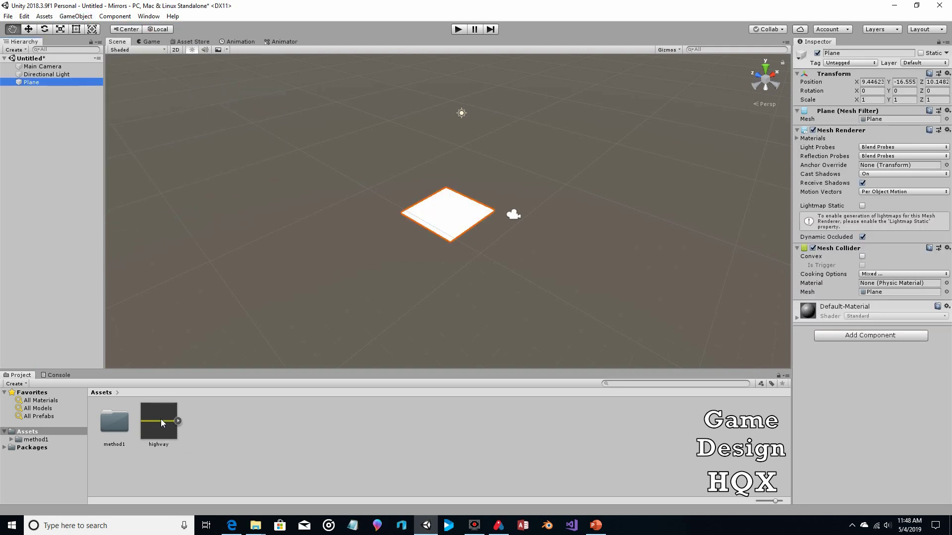
left_click_drag(158, 431, 444, 217)
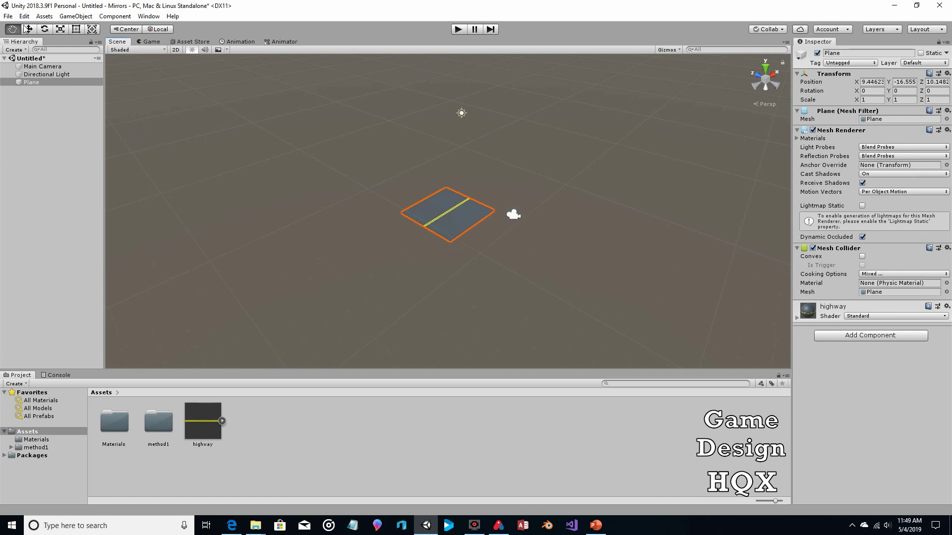
Rotate the highway plane to -90 on the Y axis.
key("w")
left_click(514, 213)
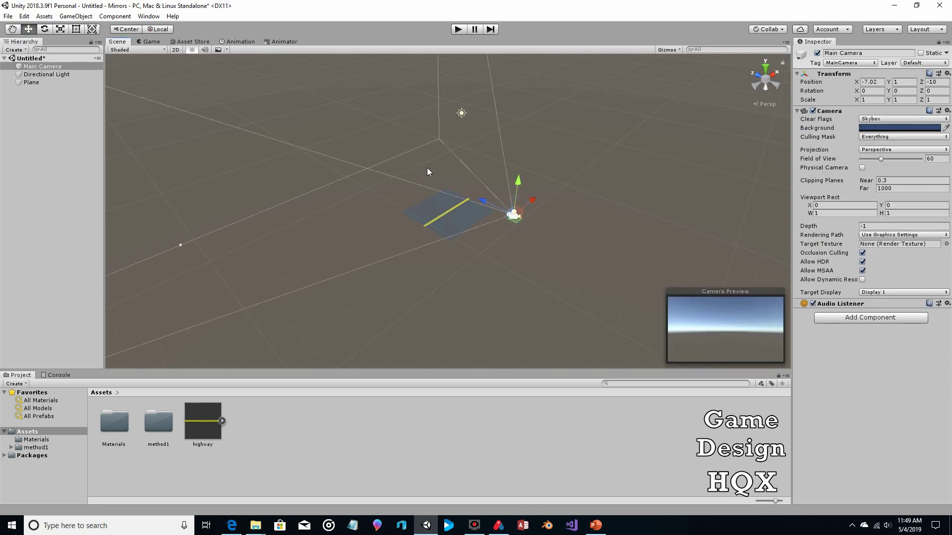
left_click(31, 83)
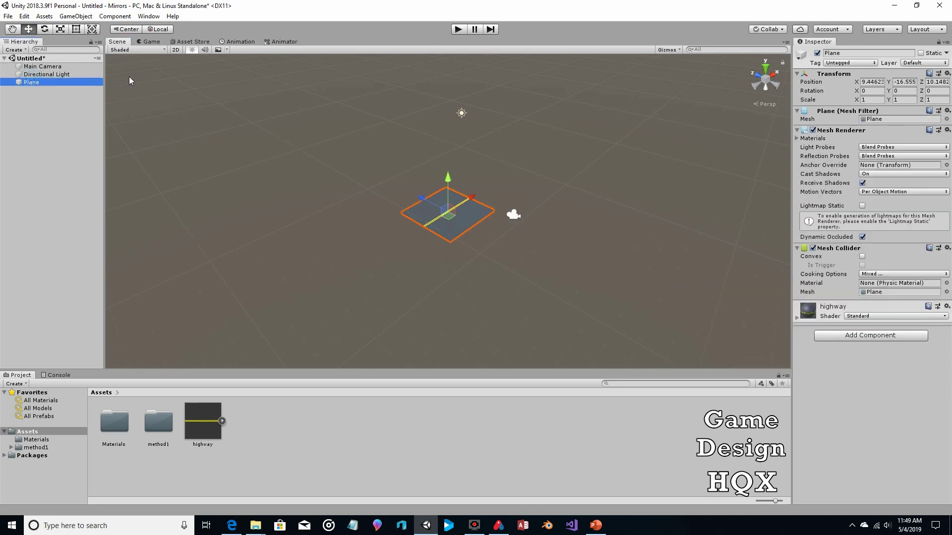
left_click(44, 29)
left_click_drag(435, 236, 562, 168)
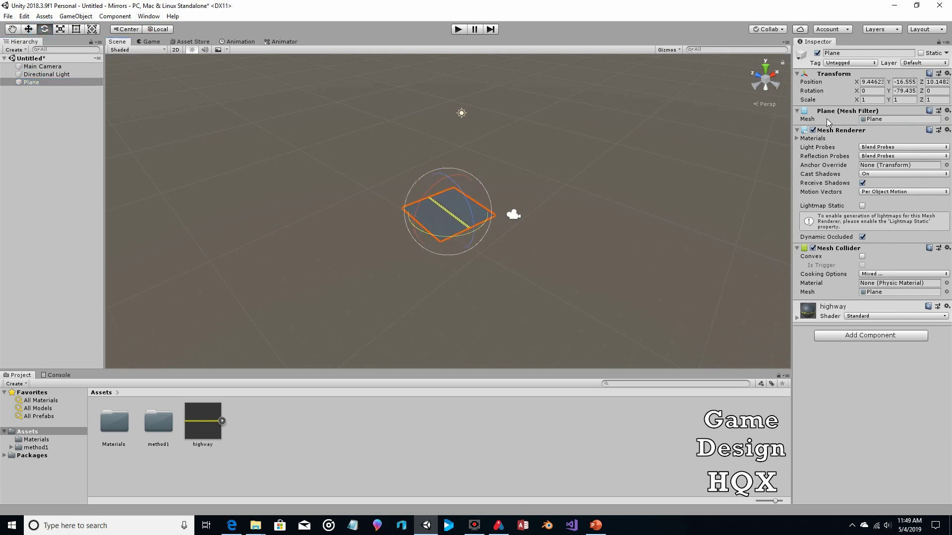
left_click(907, 90)
type("-78.84")
key("Return")
type("-90")
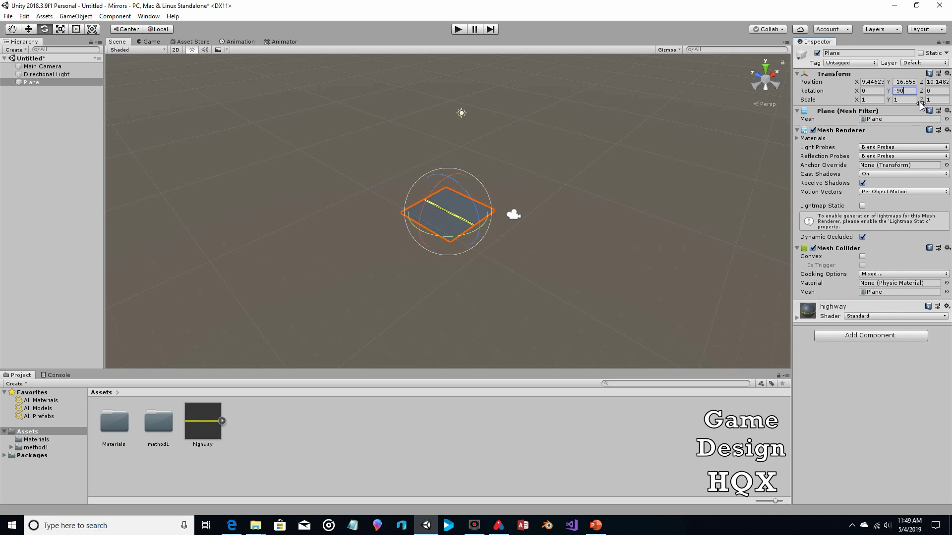
Stretch the plane to an X scale of 15 to form a long road.
left_click(874, 99)
type("6")
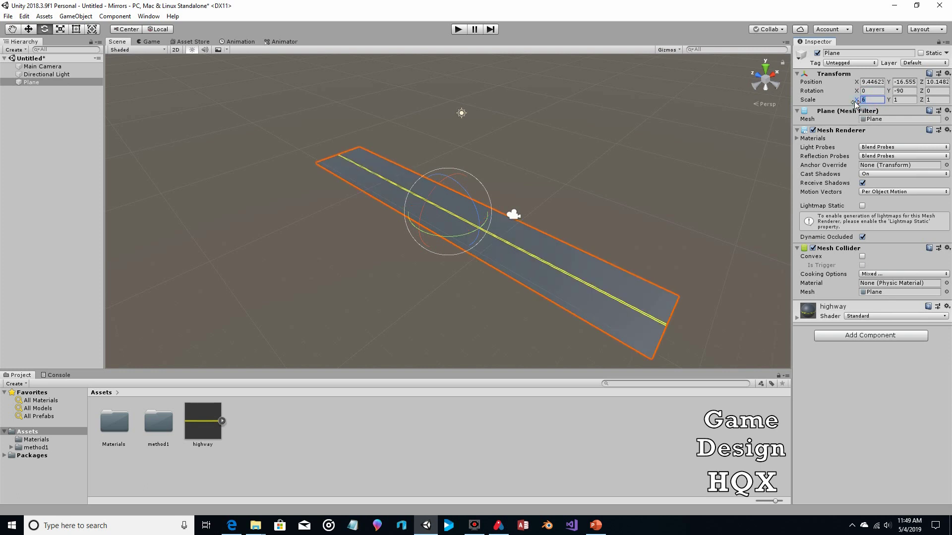
type("15")
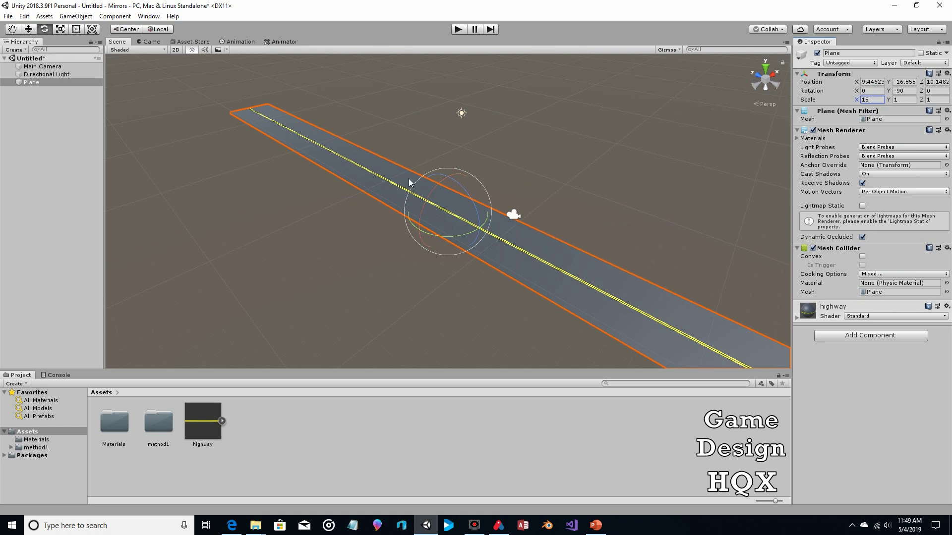
left_click(429, 187)
Move the Main Camera to about 7.31, -11.95, -10 so it looks straight down the road.
key("w")
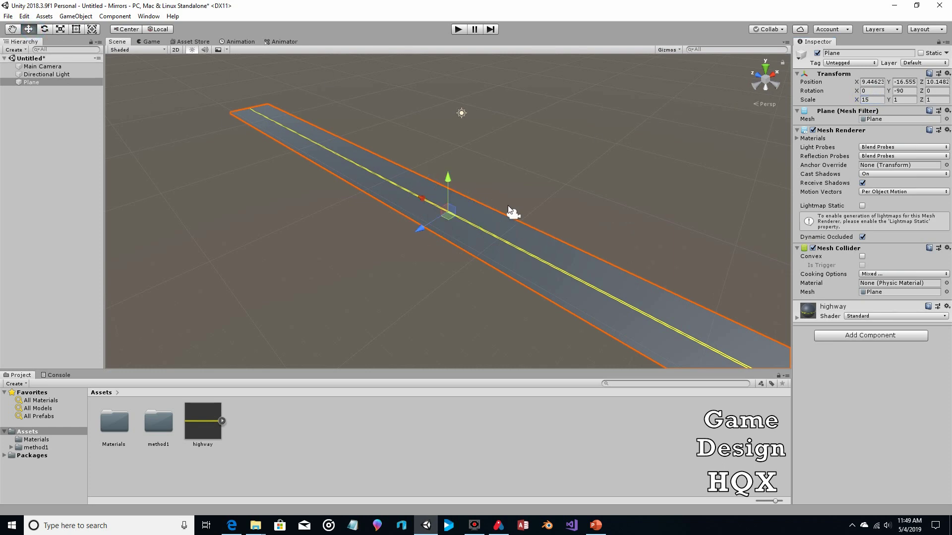
left_click(512, 213)
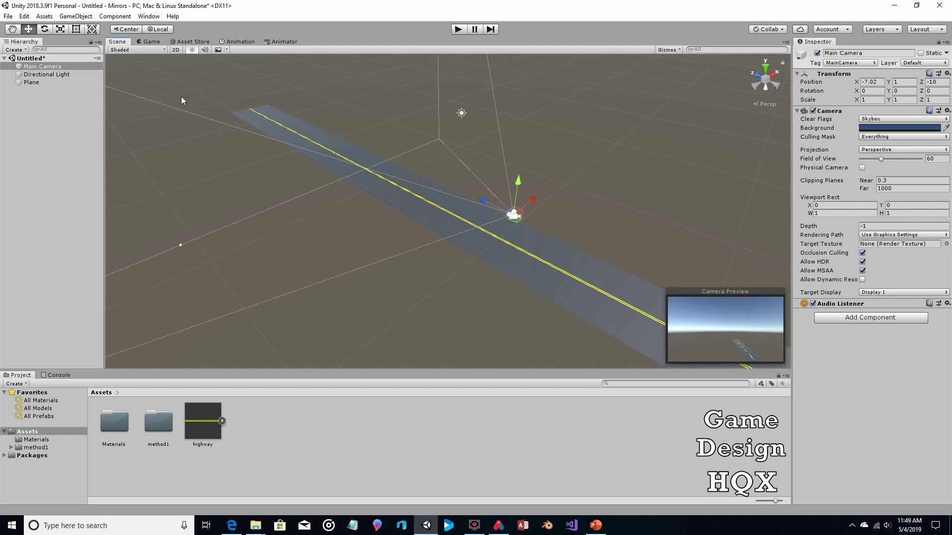
left_click_drag(527, 206, 582, 191)
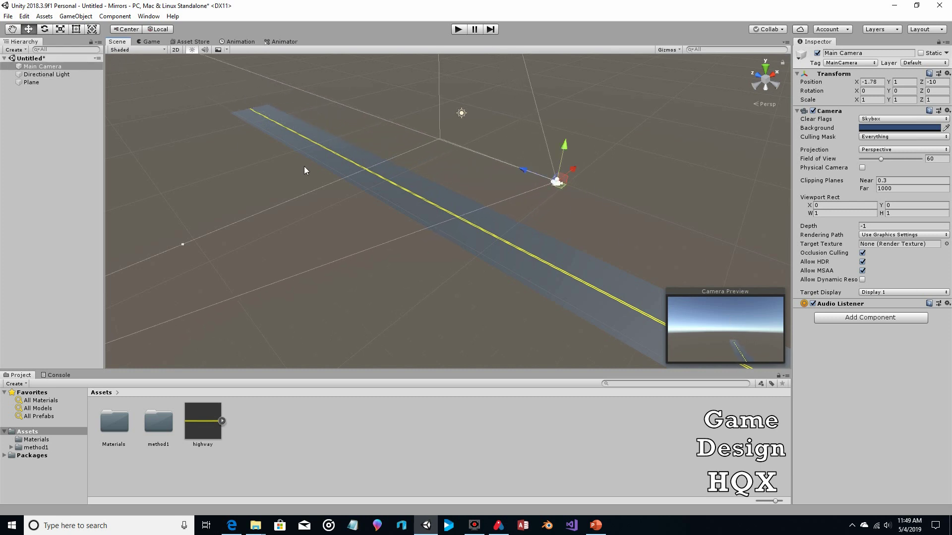
left_click_drag(575, 175, 607, 262)
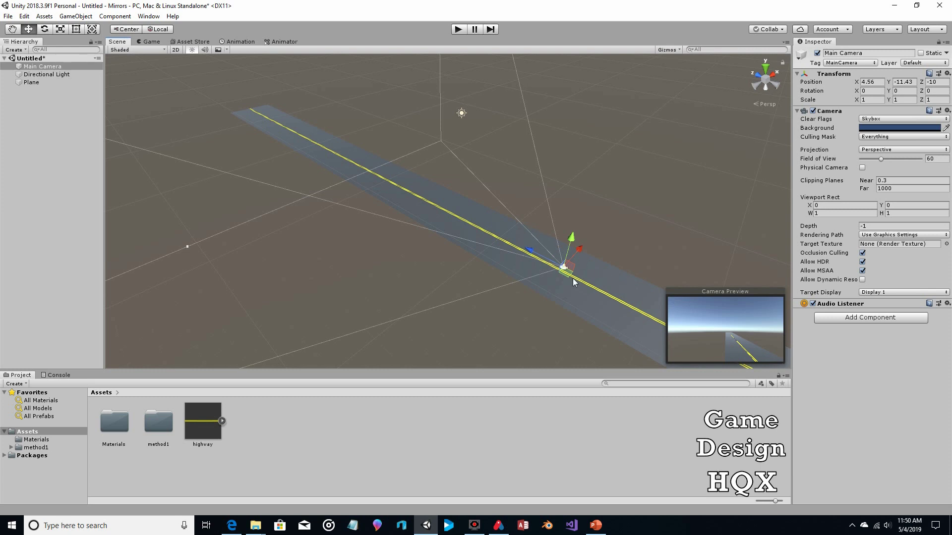
left_click_drag(576, 255, 585, 228)
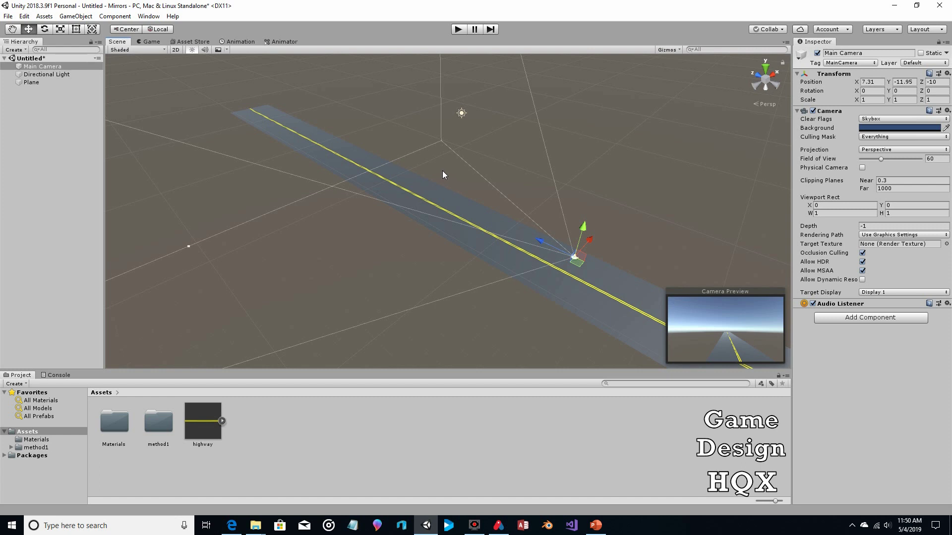
Add a second plane, Plane (1), to the scene.
left_click(47, 116)
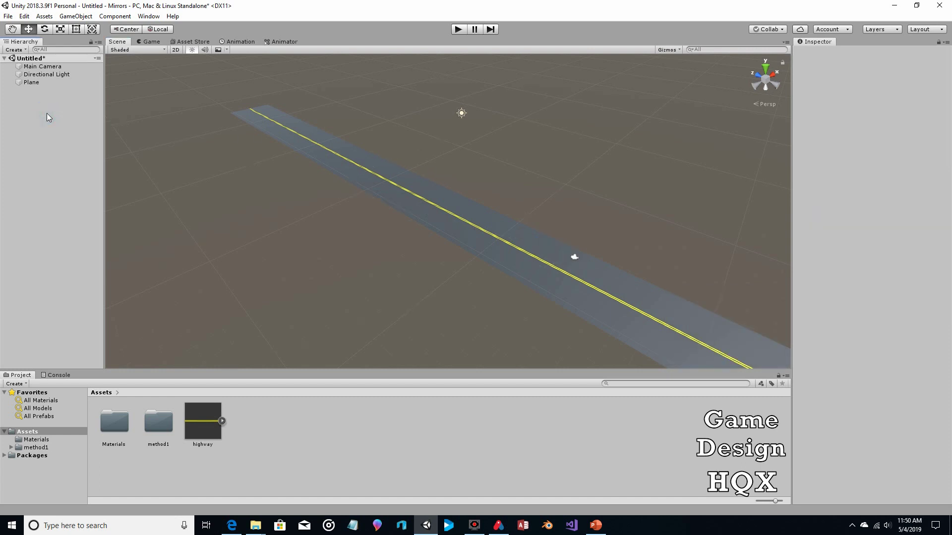
left_click(76, 17)
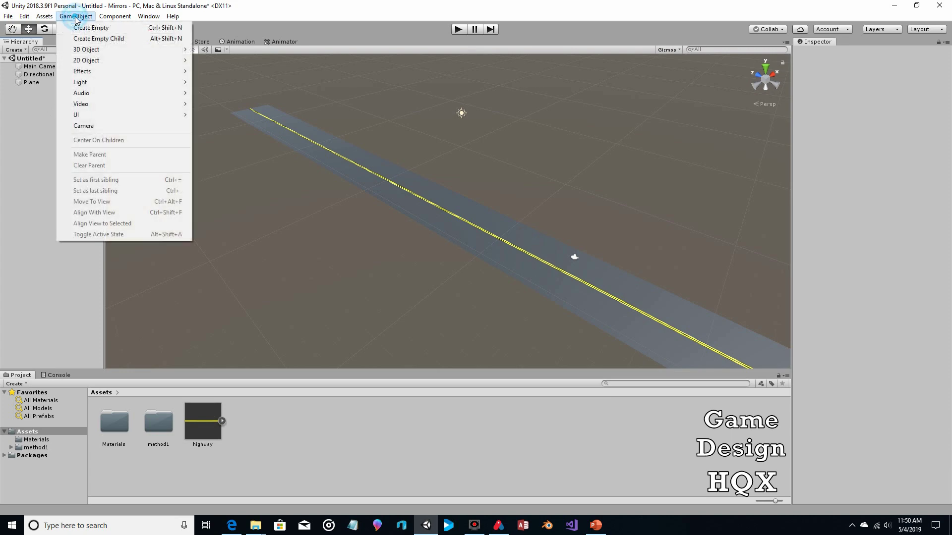
mouse_move(149, 50)
left_click(241, 94)
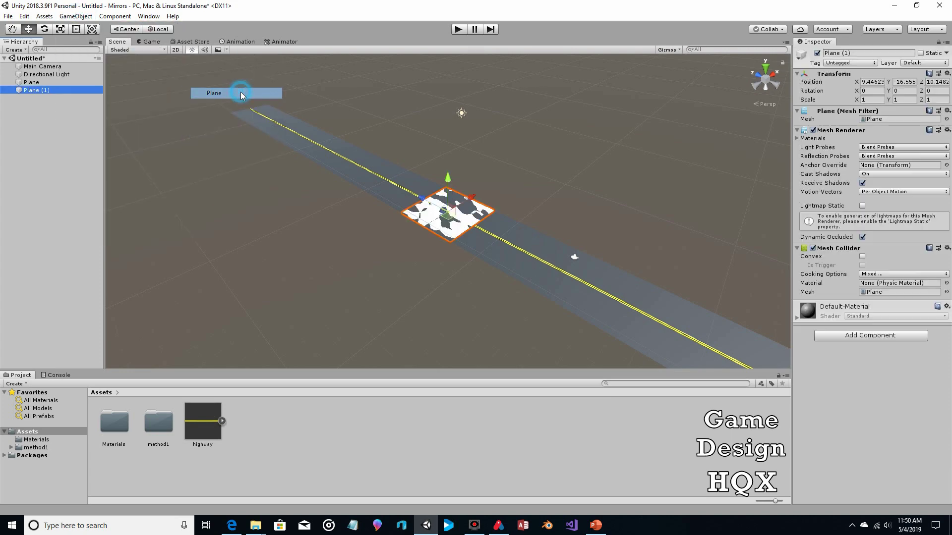
Stand Plane (1) upright at X rotation -90 and raise it above the road.
left_click(45, 30)
left_click_drag(452, 182, 484, 261)
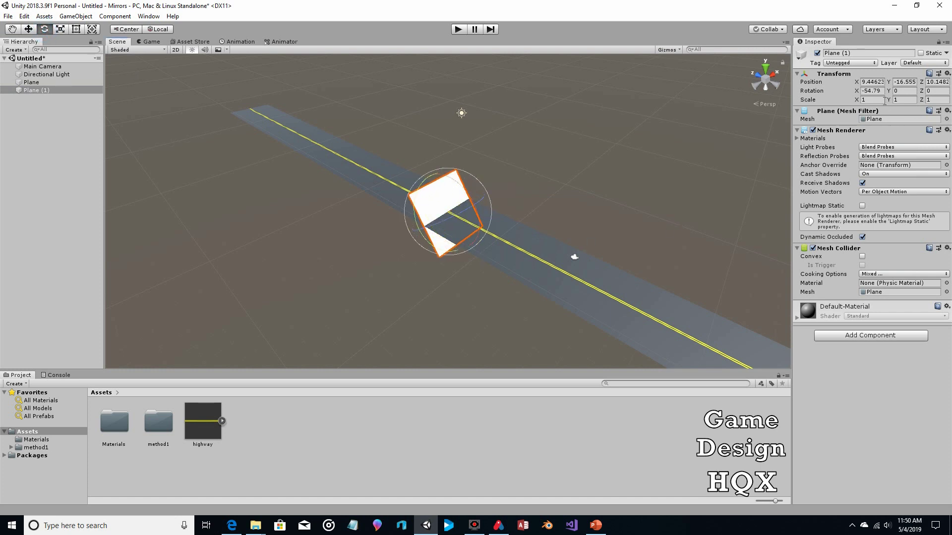
left_click(883, 91)
type("-90")
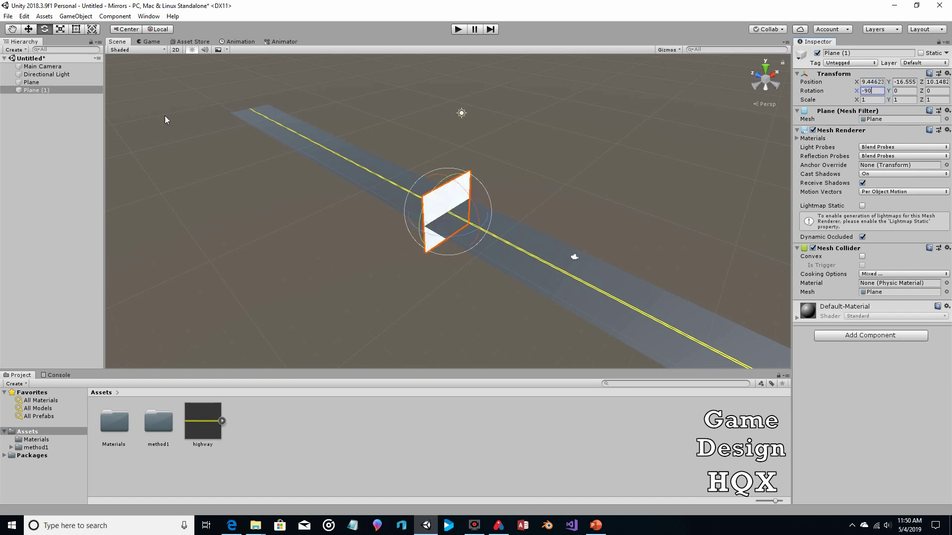
left_click(28, 29)
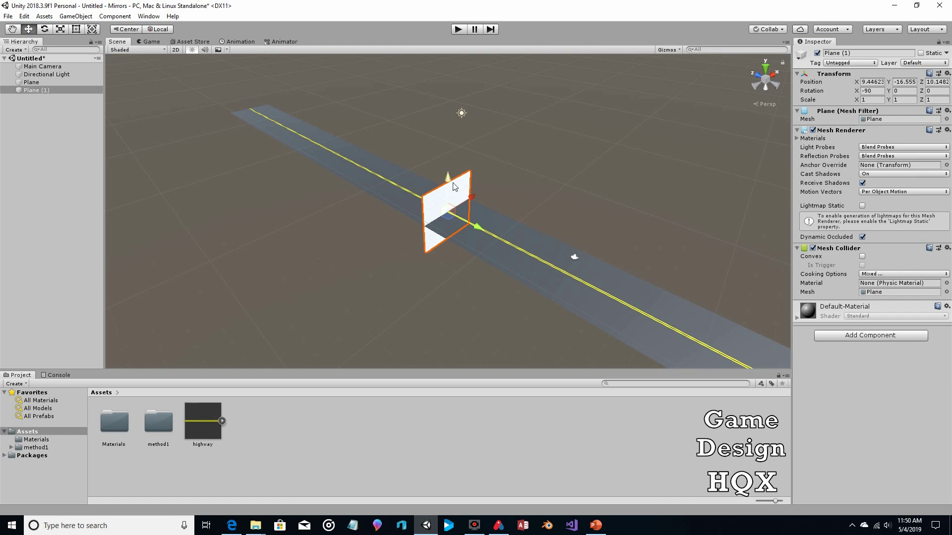
left_click_drag(452, 184, 460, 169)
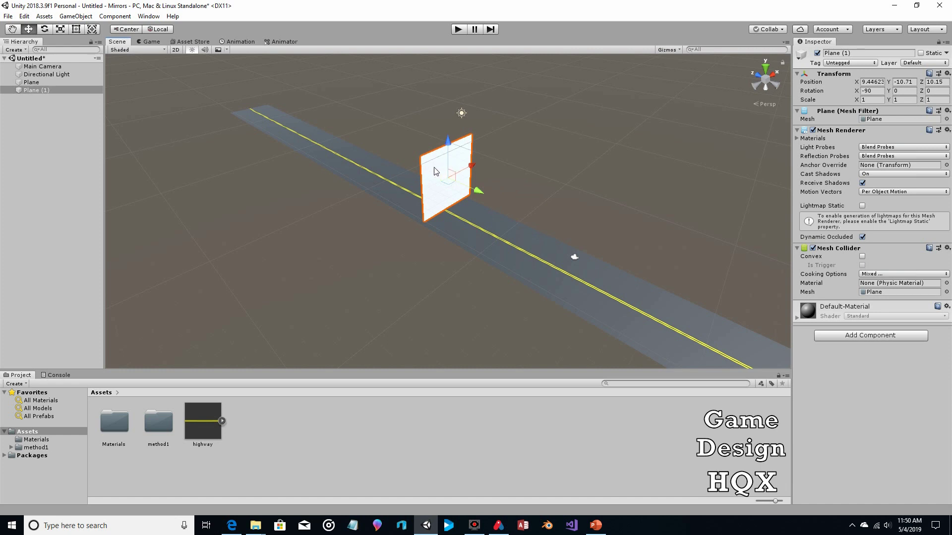
Create a Render Texture asset in Assets named 'mirror'.
right_click(265, 420)
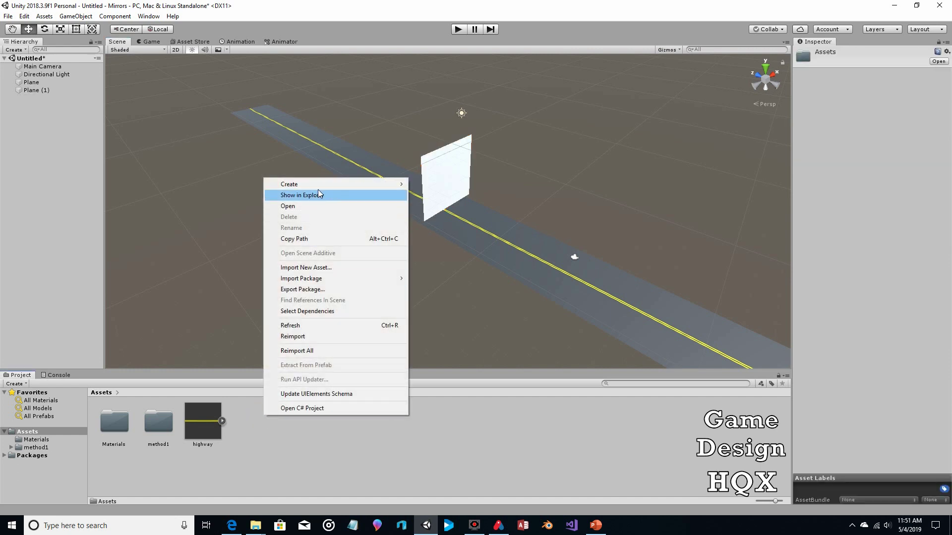
mouse_move(320, 187)
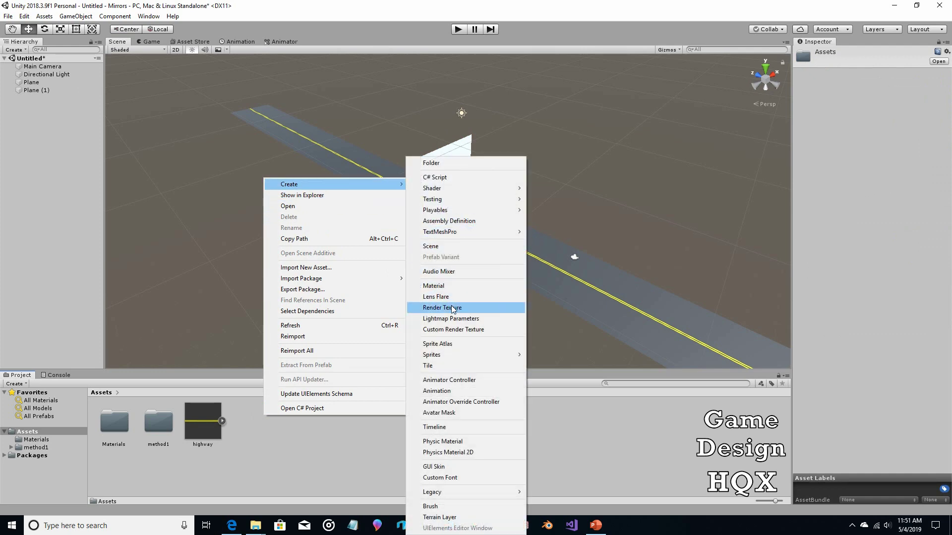
left_click(452, 307)
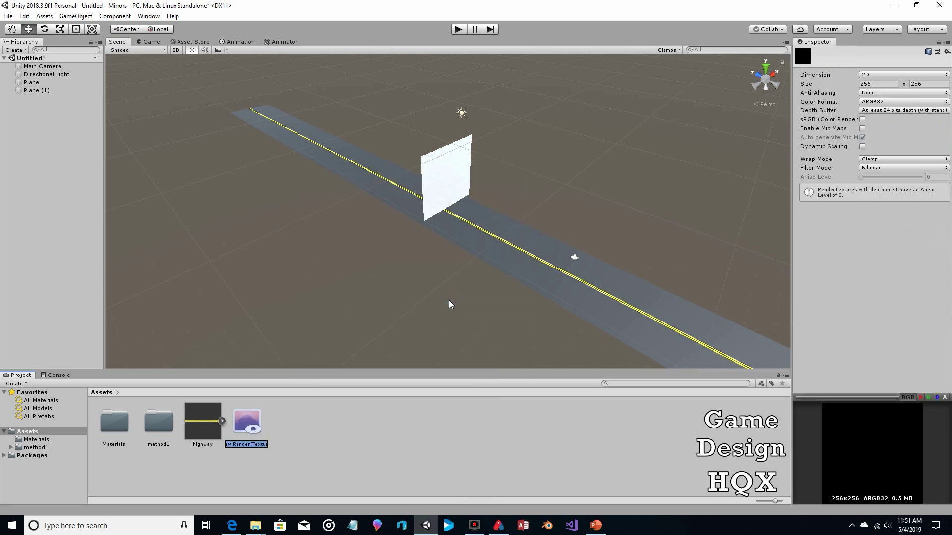
type("mirror")
key("Return")
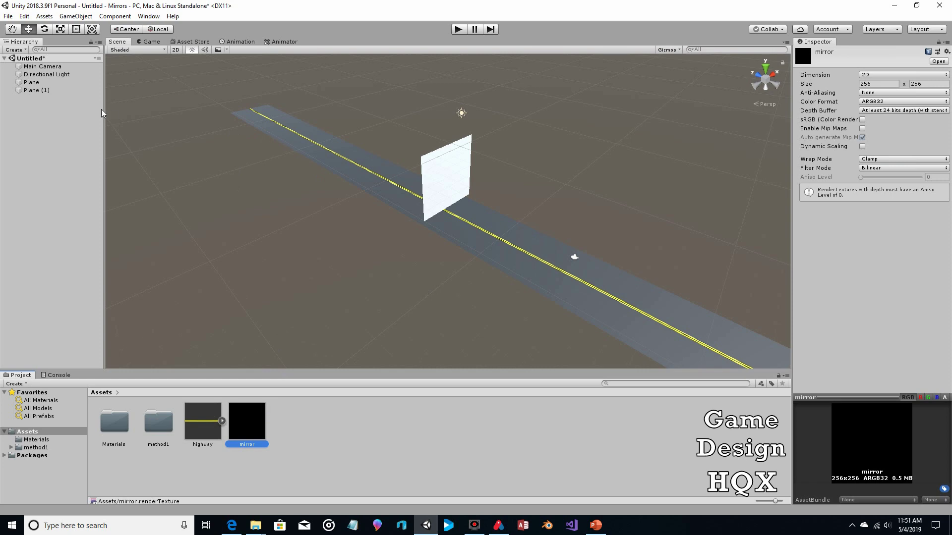
Add a new Camera and move it near the mirror plane.
left_click(69, 16)
left_click(94, 125)
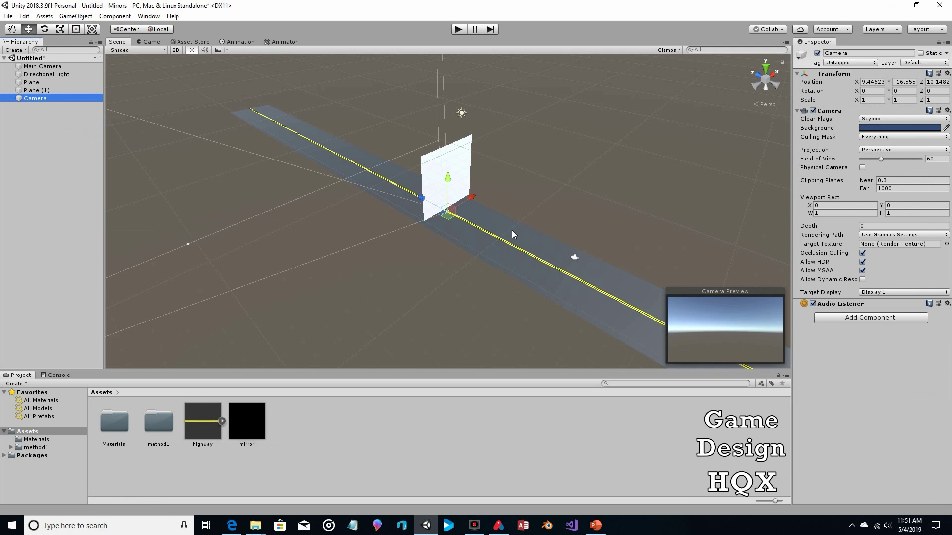
left_click_drag(424, 202, 504, 174)
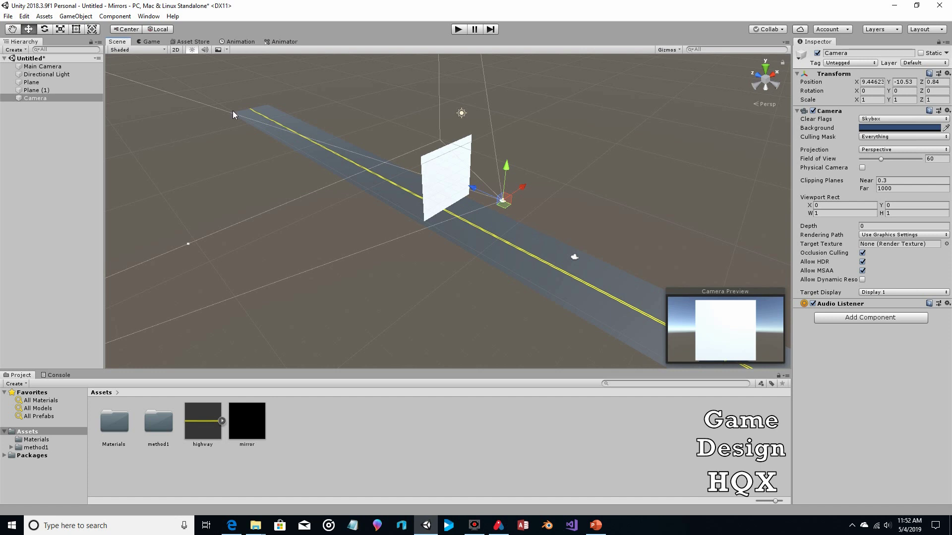
Turn the Camera to 180 on Y and slide it forward onto the mirror plane.
left_click(44, 28)
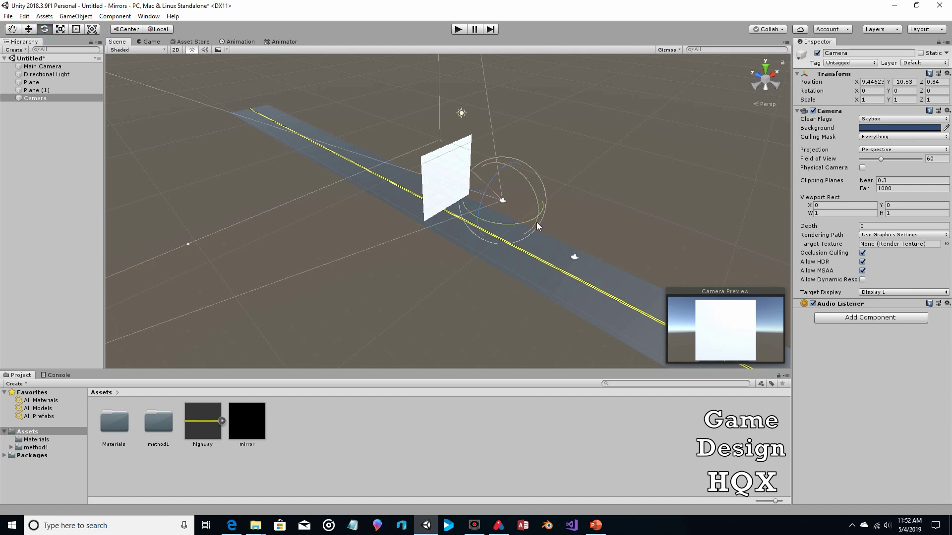
left_click_drag(526, 221, 278, 138)
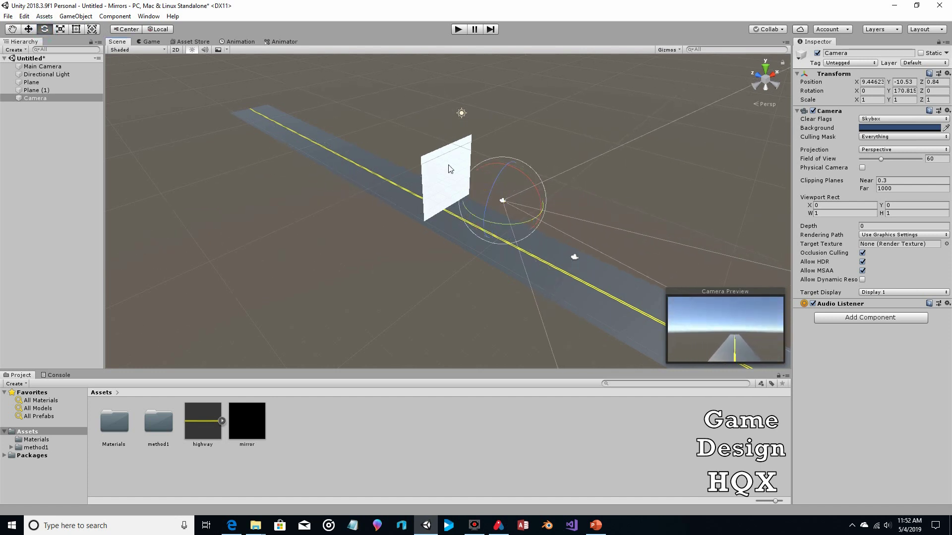
left_click(897, 91)
type("180")
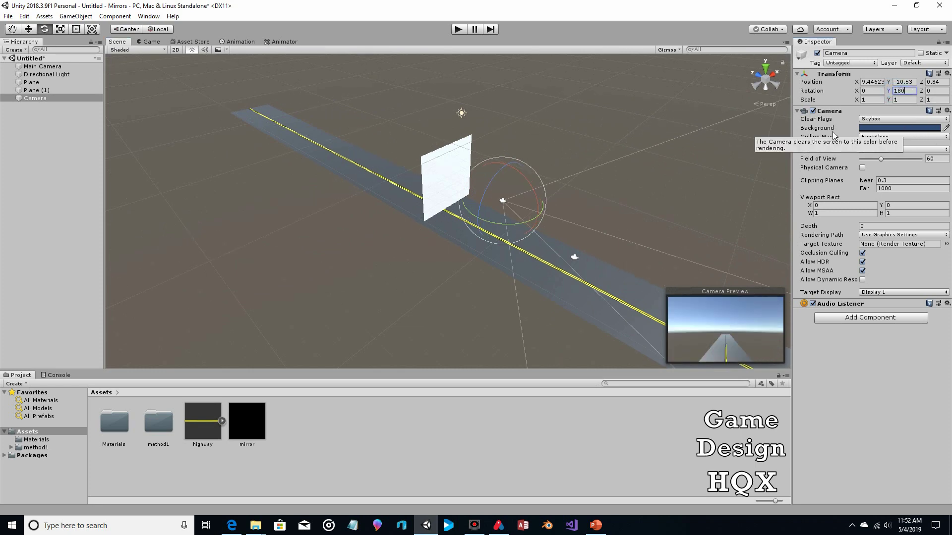
left_click(28, 29)
left_click_drag(528, 217, 480, 200)
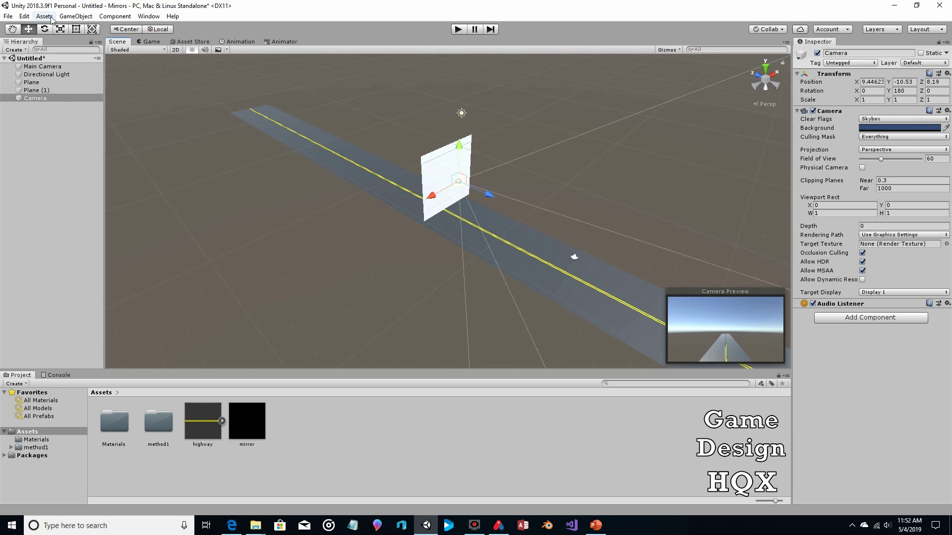
Add a sphere and place it on the highway at about 8.23, -16.555, -14.32.
left_click(75, 16)
mouse_move(98, 53)
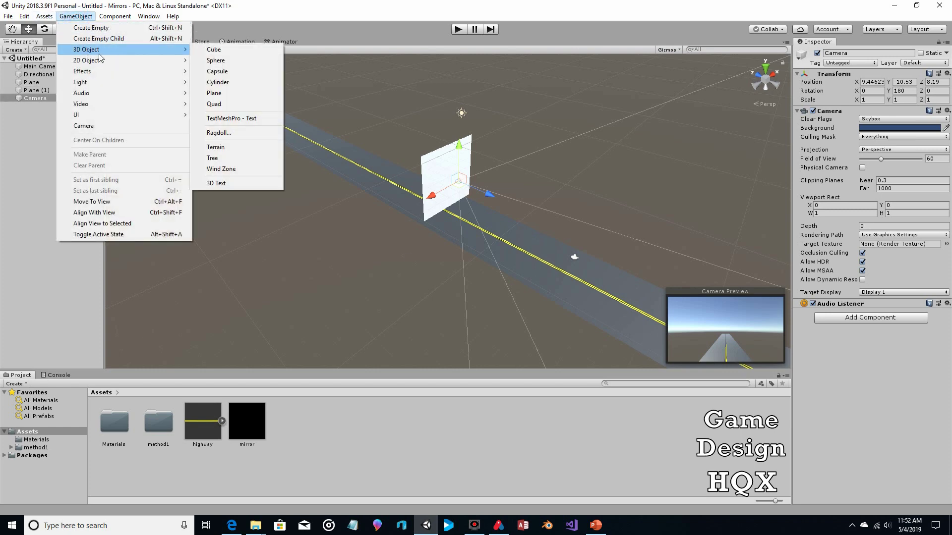
left_click(217, 60)
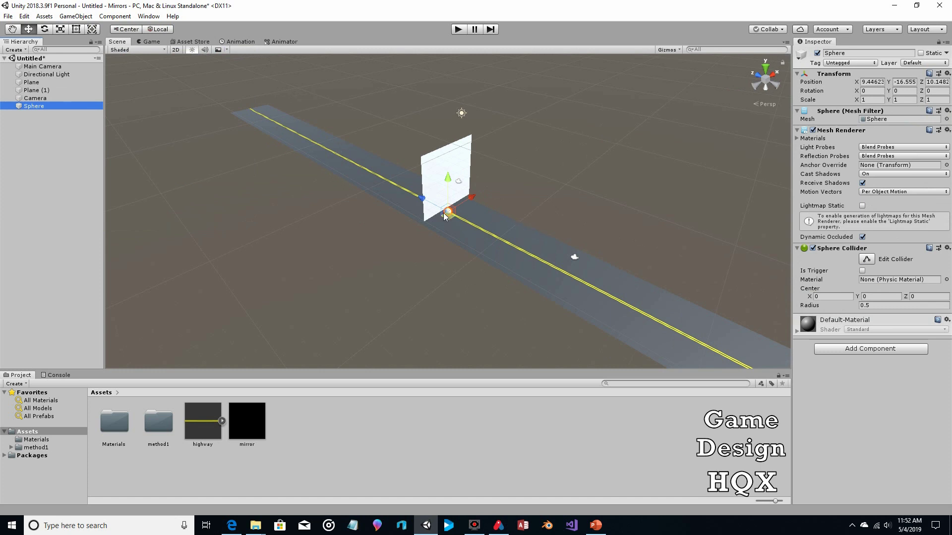
left_click_drag(422, 198, 543, 276)
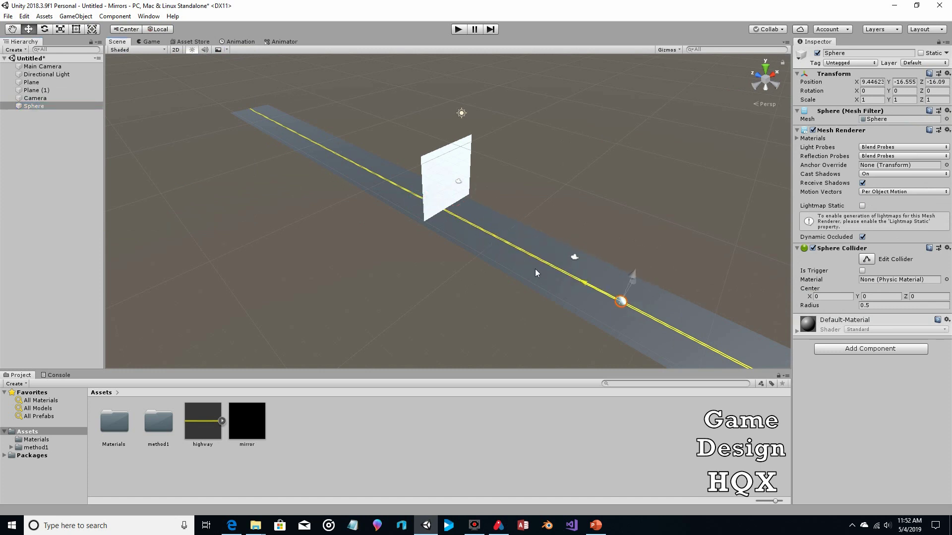
left_click_drag(633, 284, 623, 288)
key("q")
left_click_drag(414, 248, 307, 224)
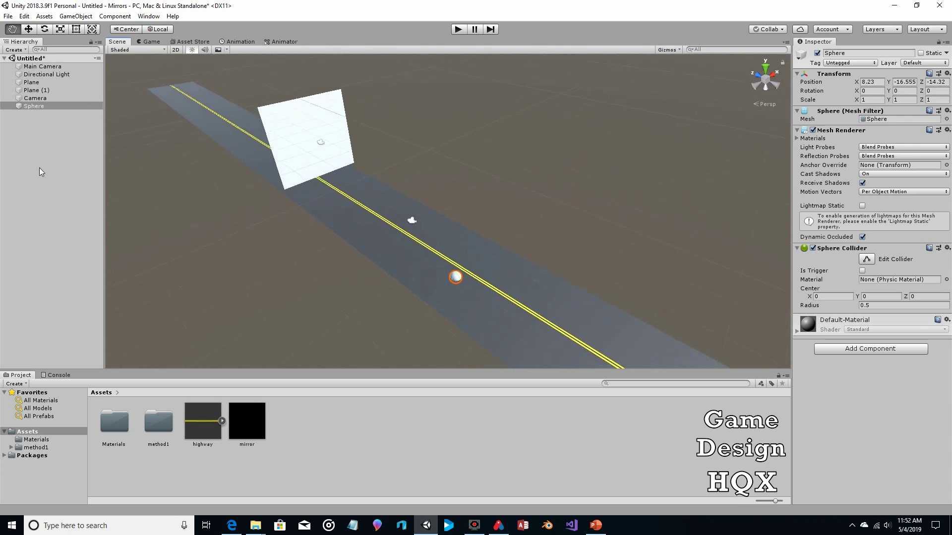
Assign the mirror render texture as the Camera's Target Texture.
left_click(243, 425)
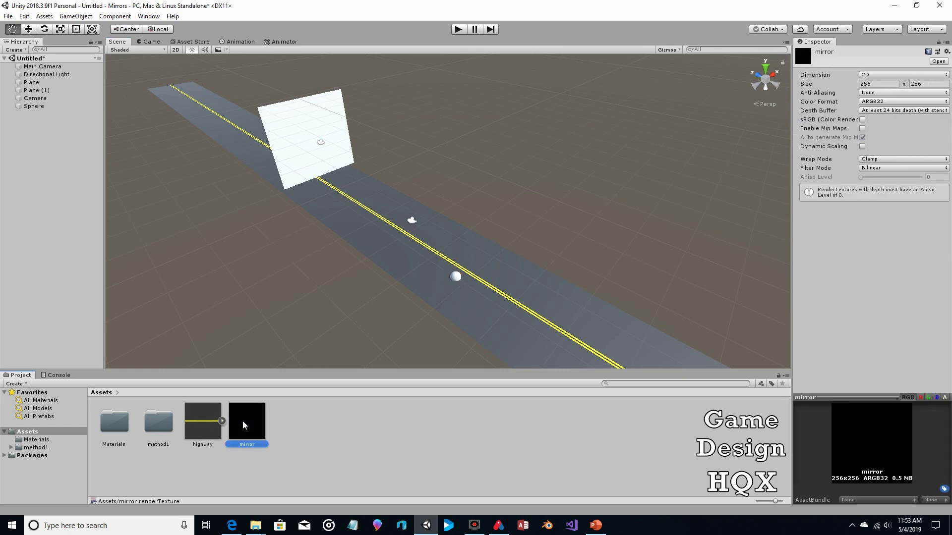
left_click(32, 97)
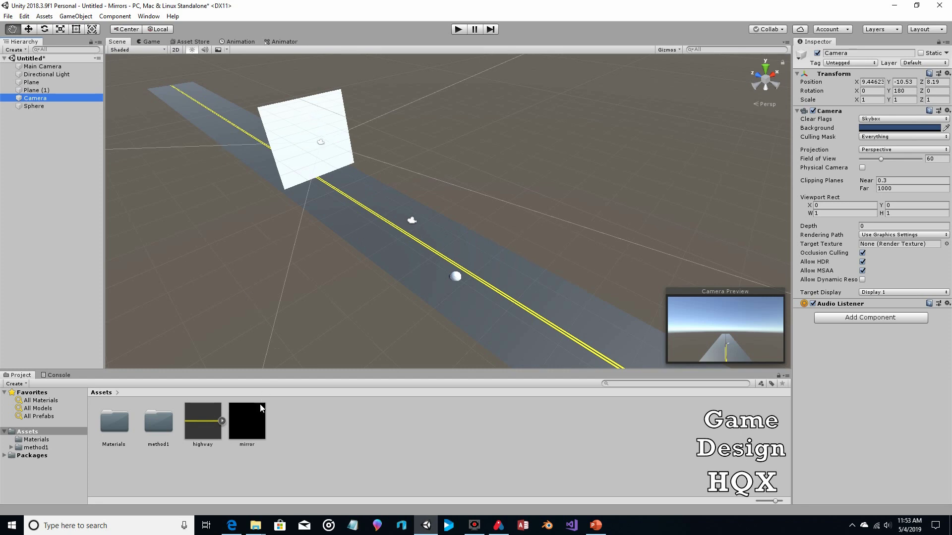
left_click_drag(251, 419, 873, 250)
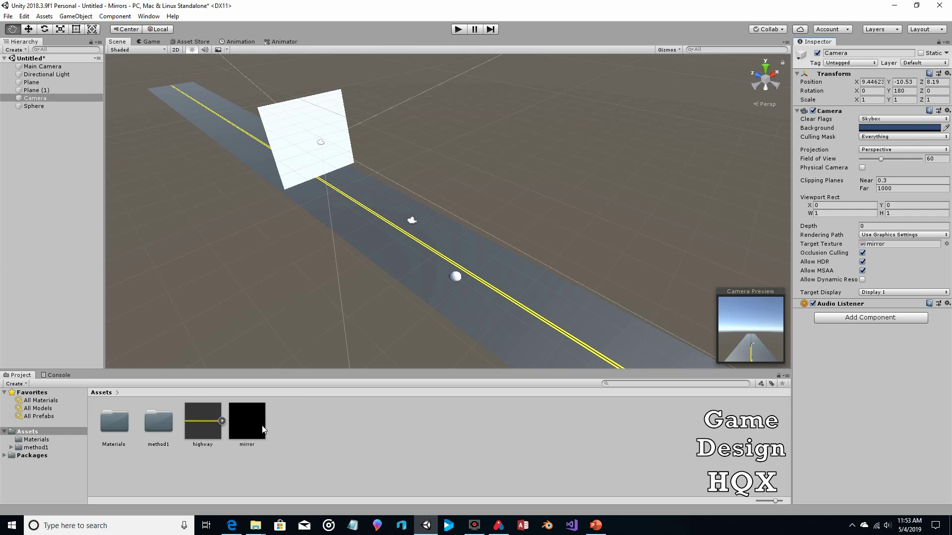
left_click_drag(249, 424, 278, 121)
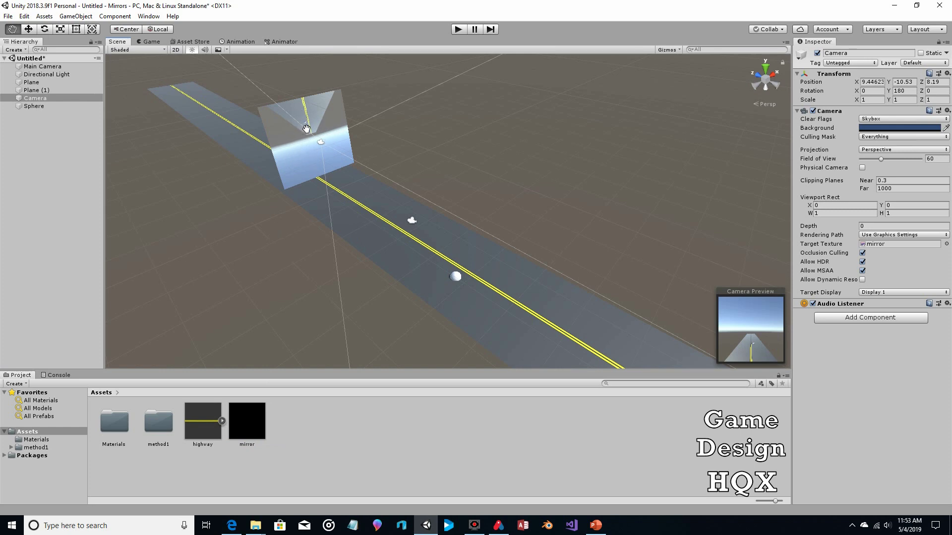
Undo a trial free rotation and set the Camera's Z rotation to -180.
left_click(45, 28)
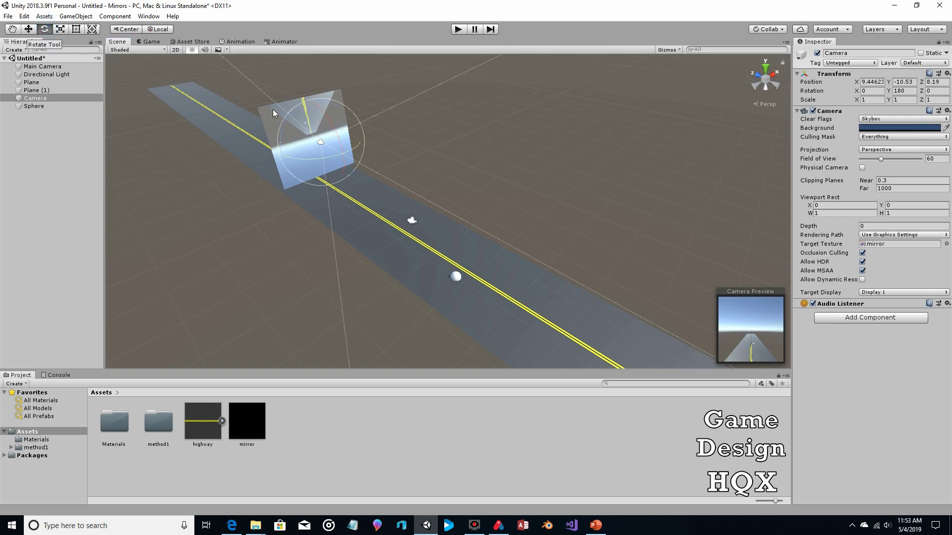
left_click_drag(311, 103, 303, 168)
left_click_drag(322, 103, 307, 139)
left_click(24, 16)
left_click(40, 24)
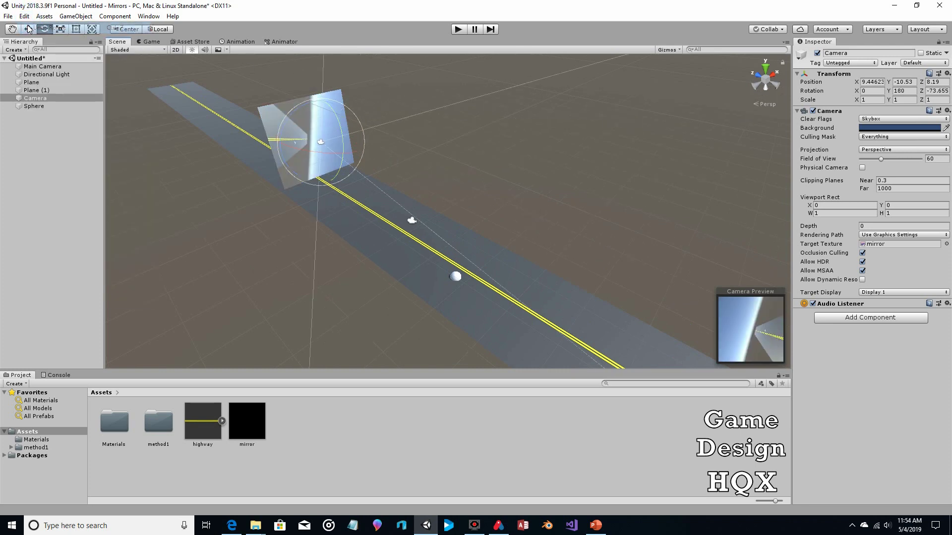
left_click(932, 91)
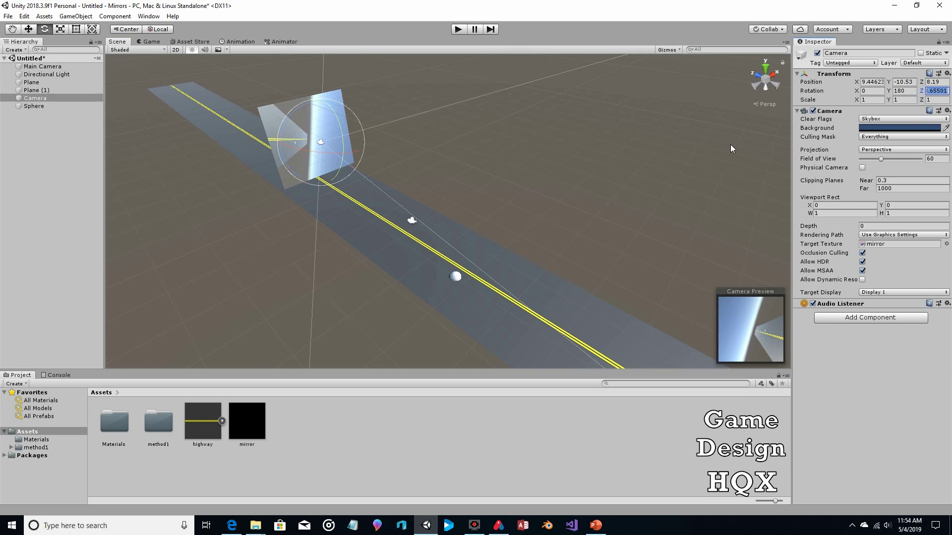
type("-180")
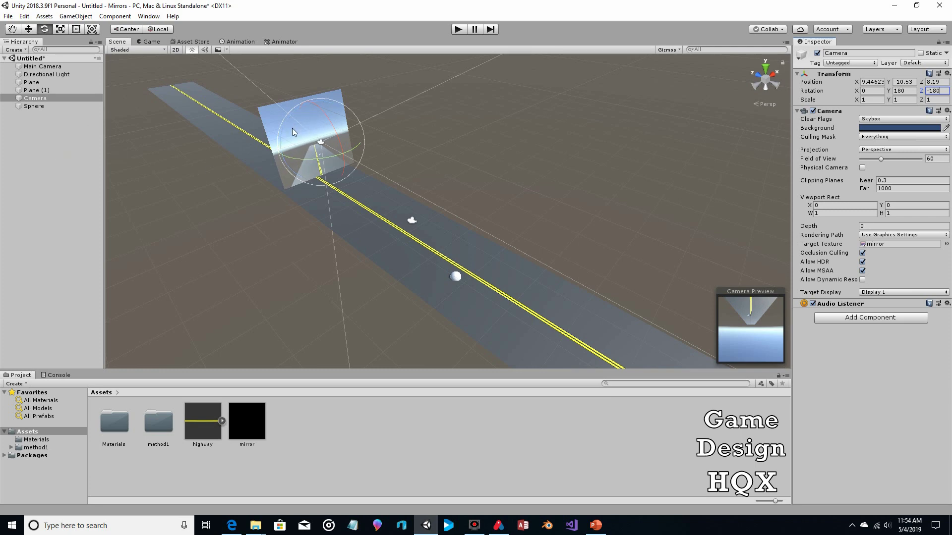
Scale Plane (1) down along Z and X into a flat, wide mirror shape.
left_click(29, 30)
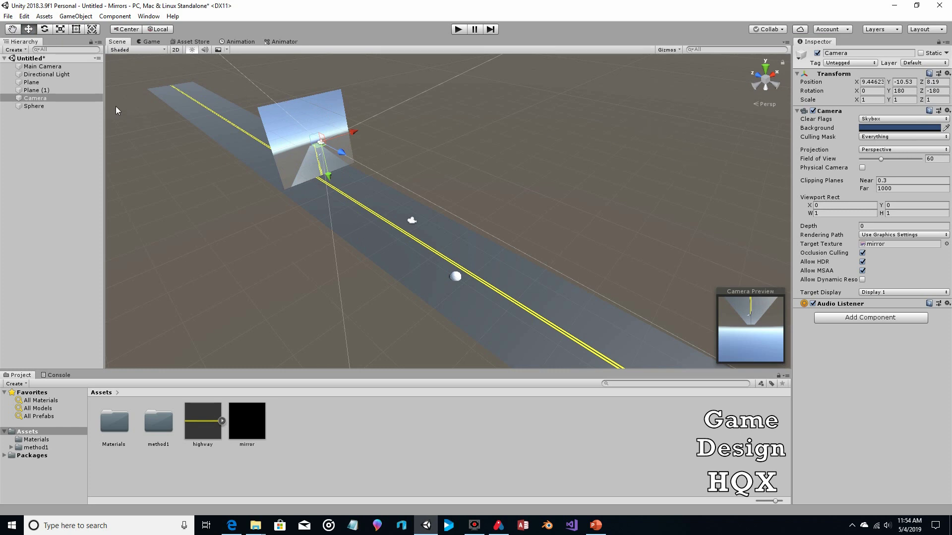
left_click(39, 90)
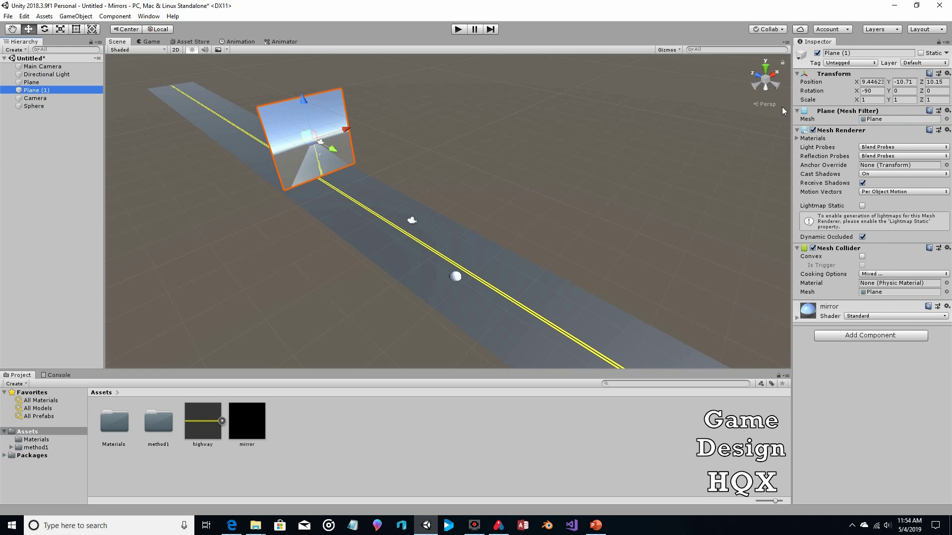
left_click(60, 29)
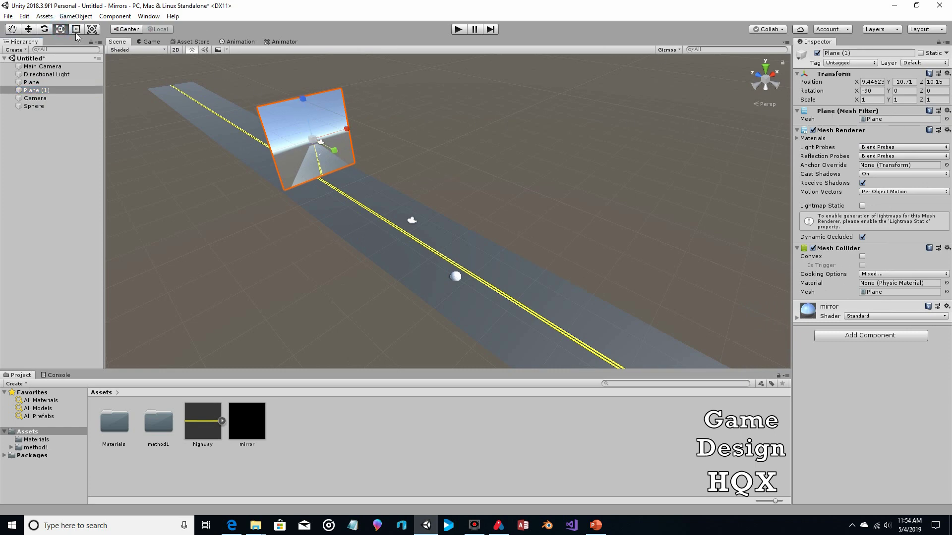
left_click_drag(299, 97, 332, 130)
left_click(302, 101)
mouse_move(303, 101)
left_mouse_down()
mouse_move(334, 129)
mouse_move(304, 108)
left_mouse_up()
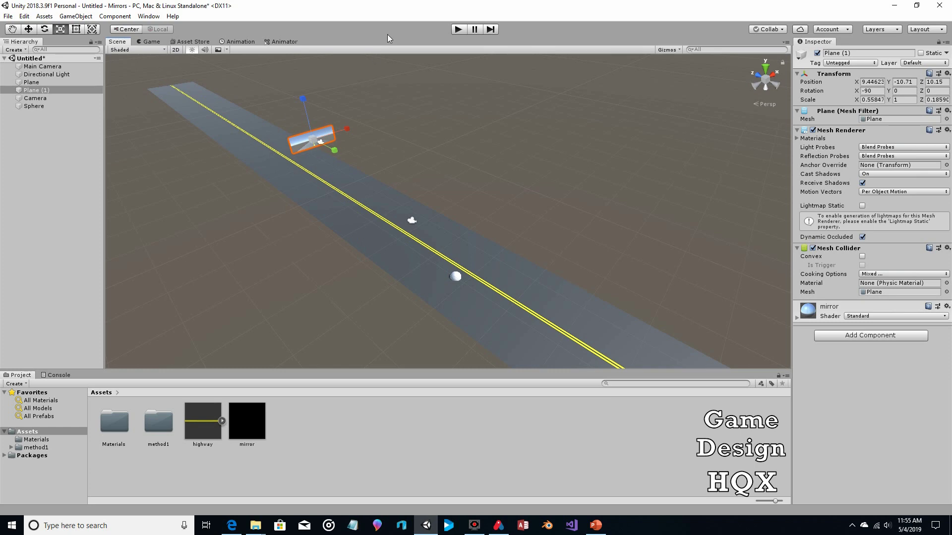
Test the mirror in play mode, then raise the sphere slightly above the road.
left_click(460, 29)
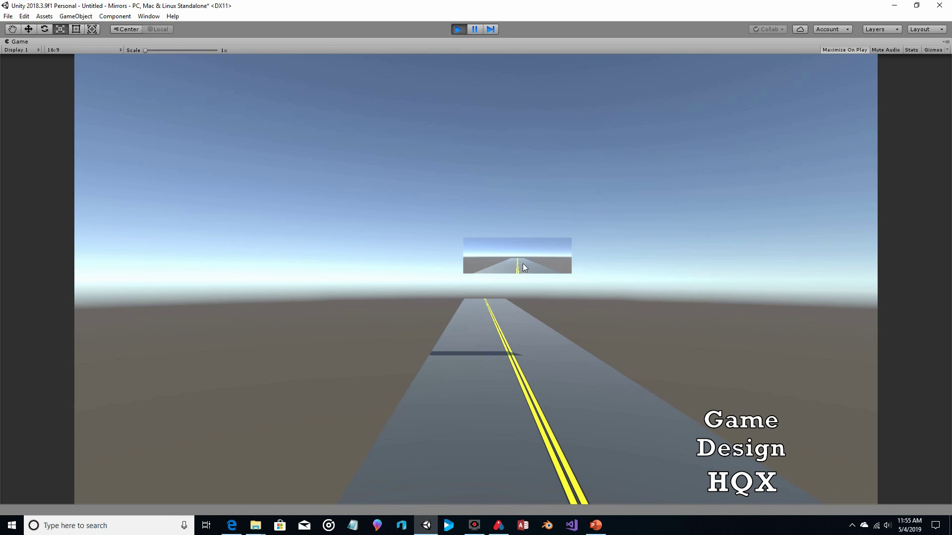
left_click(457, 29)
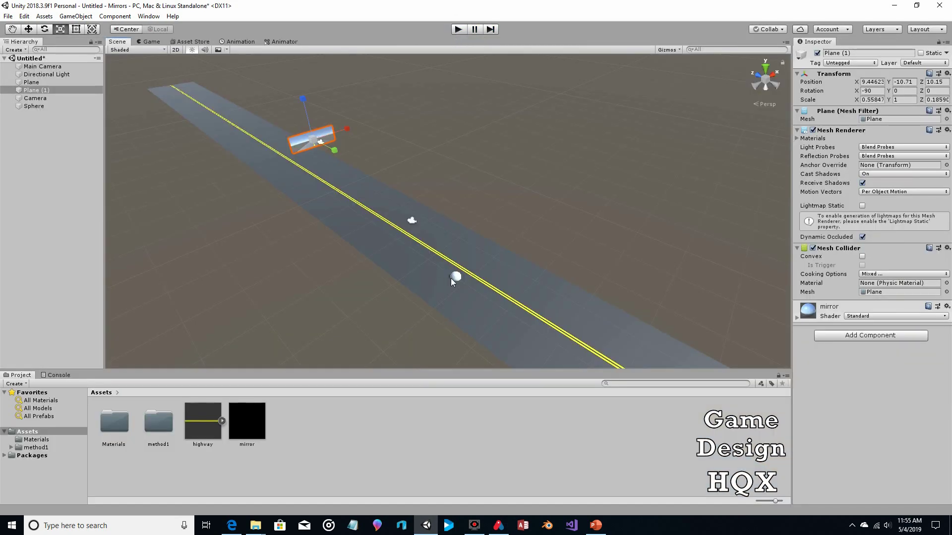
left_click(453, 276)
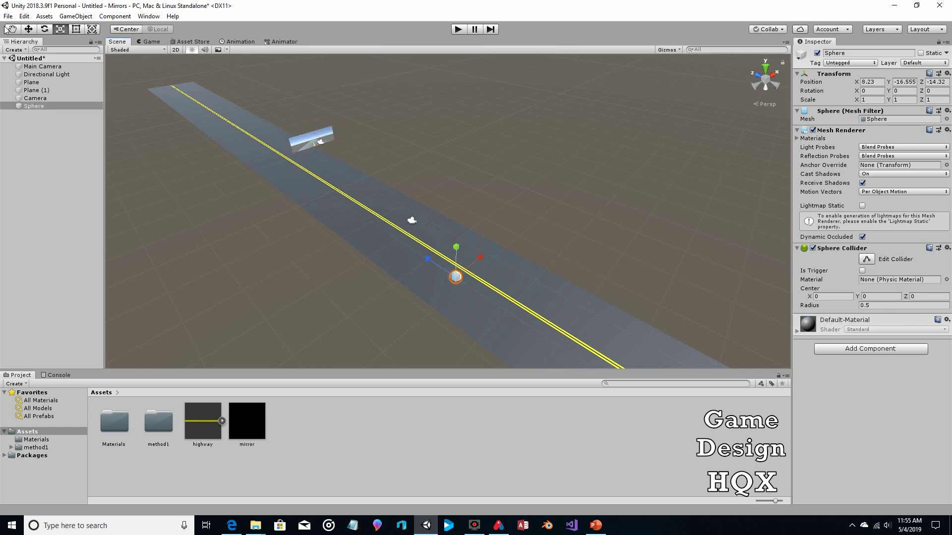
left_click(28, 28)
left_click_drag(456, 251, 456, 246)
Scale the sphere to 2 on X, Y and Z, move it closer, and preview in play mode.
left_click(873, 100)
type("2")
left_click(898, 100)
type("2")
left_click(936, 99)
type("2")
left_click_drag(431, 255, 386, 231)
left_click(459, 30)
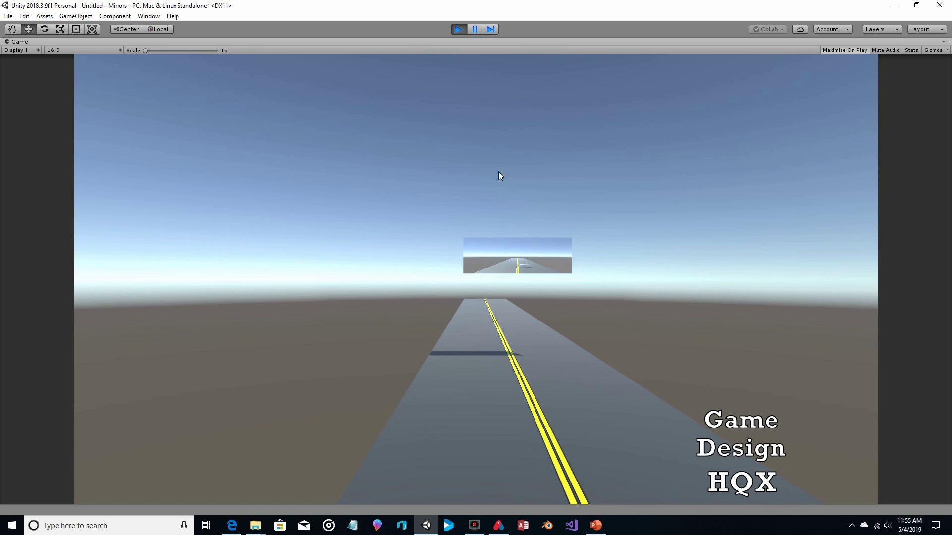
left_click(458, 29)
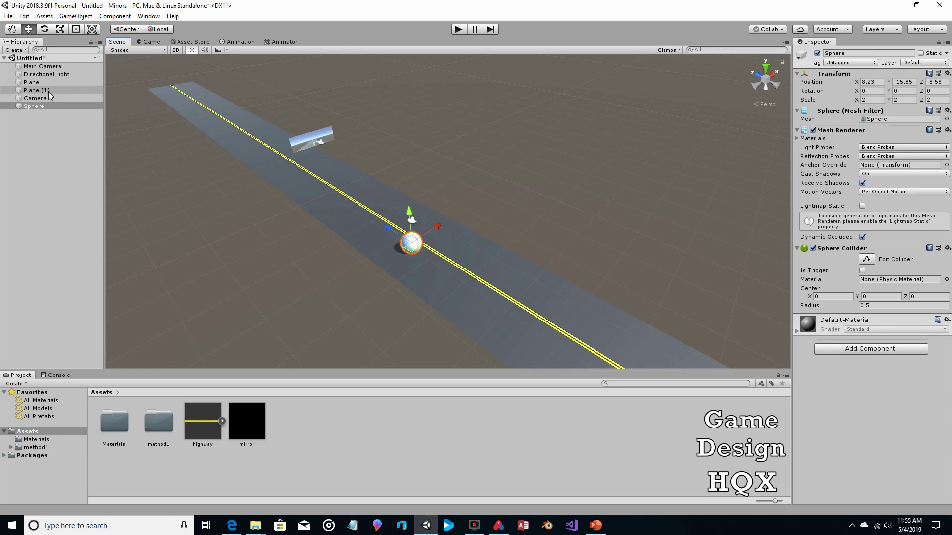
Make Plane (1)'s Scale X negative to flip the mirror, then run and stop Play to check it.
left_click(46, 90)
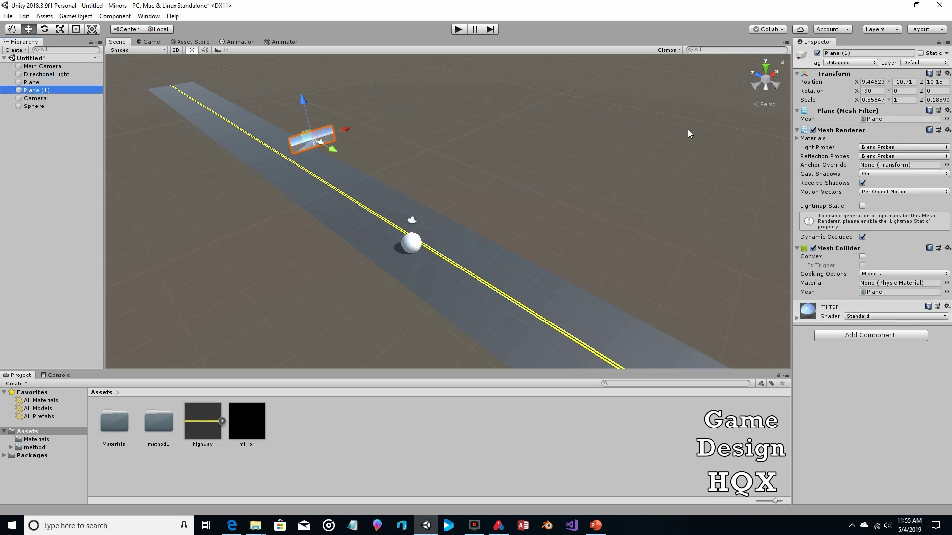
left_click(861, 100)
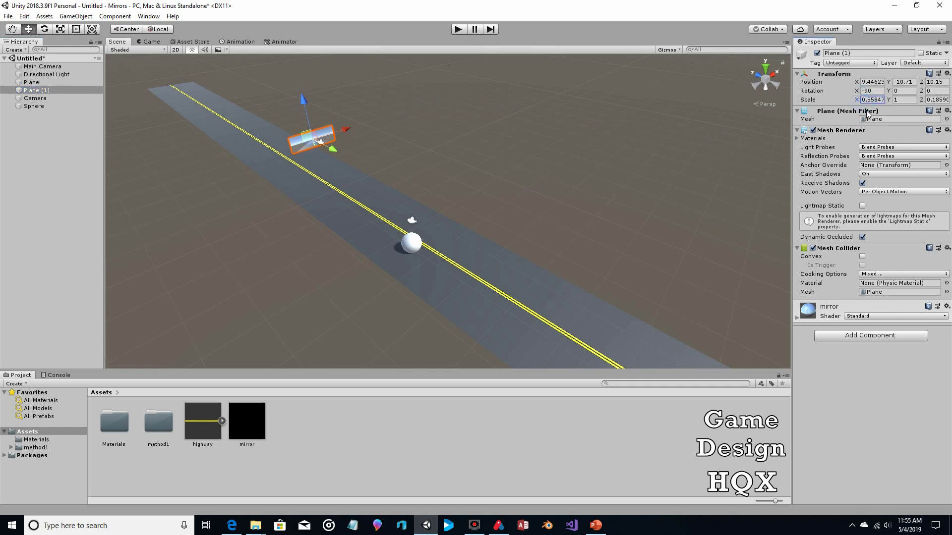
key("Home")
type("-")
left_click(459, 30)
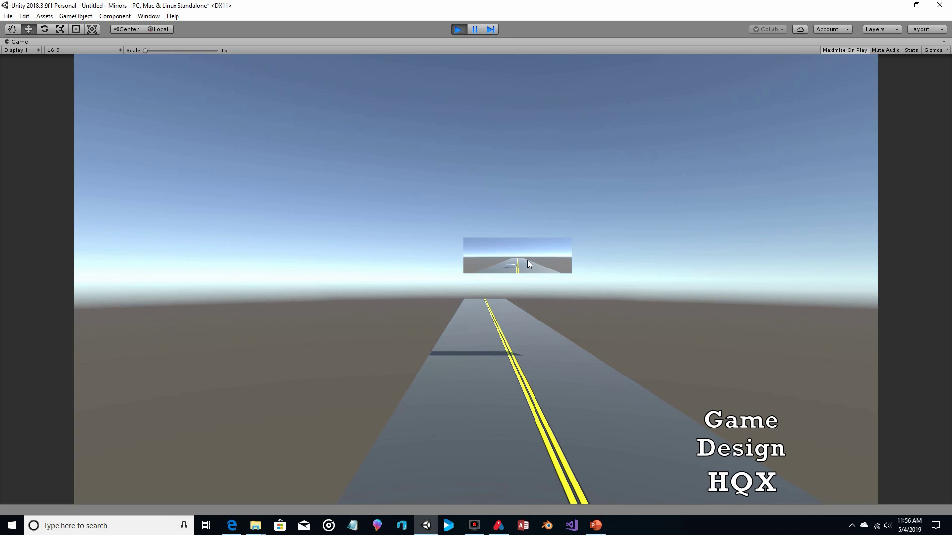
left_click(456, 28)
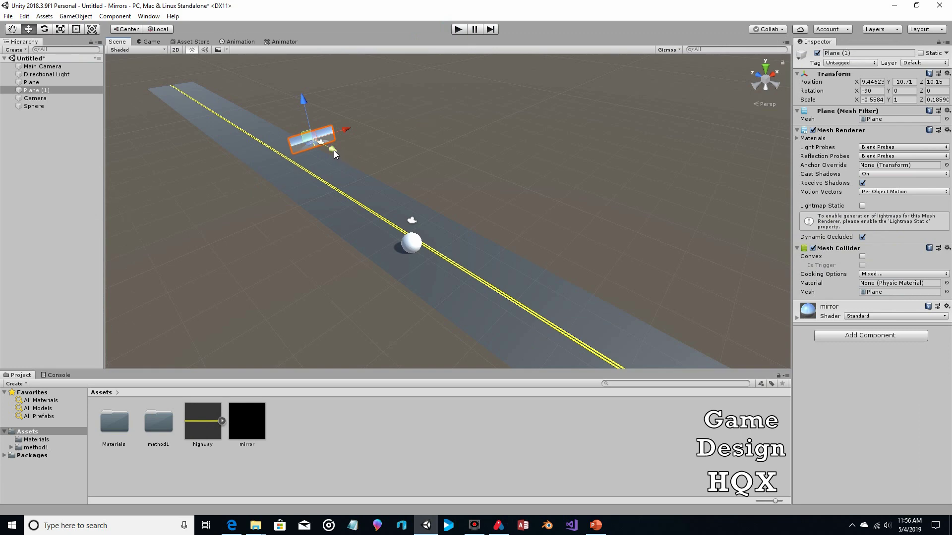
Drag Plane (1) along its blue Z axis past the sphere to Z -17.04.
left_click_drag(334, 150, 415, 186)
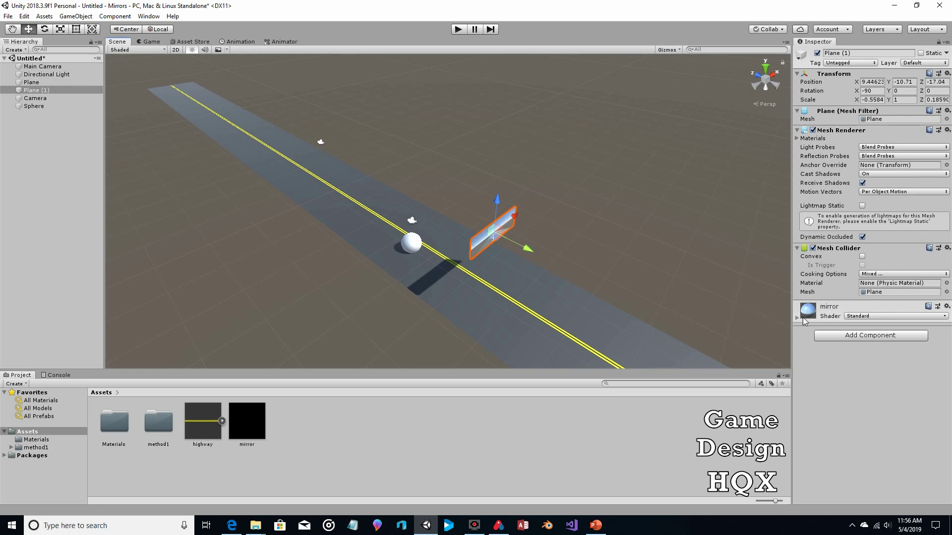
Add a Rigidbody to the mirror plane with gravity turned off.
left_click(826, 337)
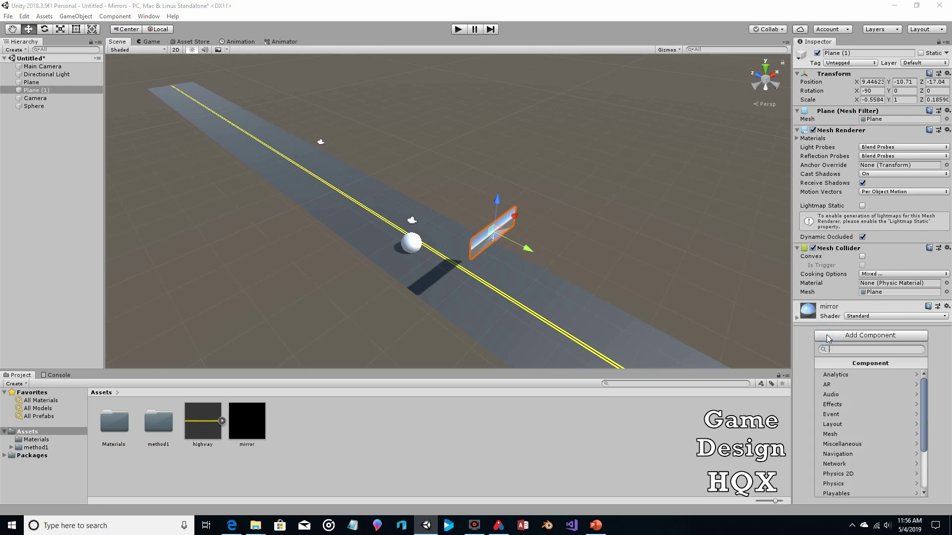
left_click(842, 484)
left_click(850, 474)
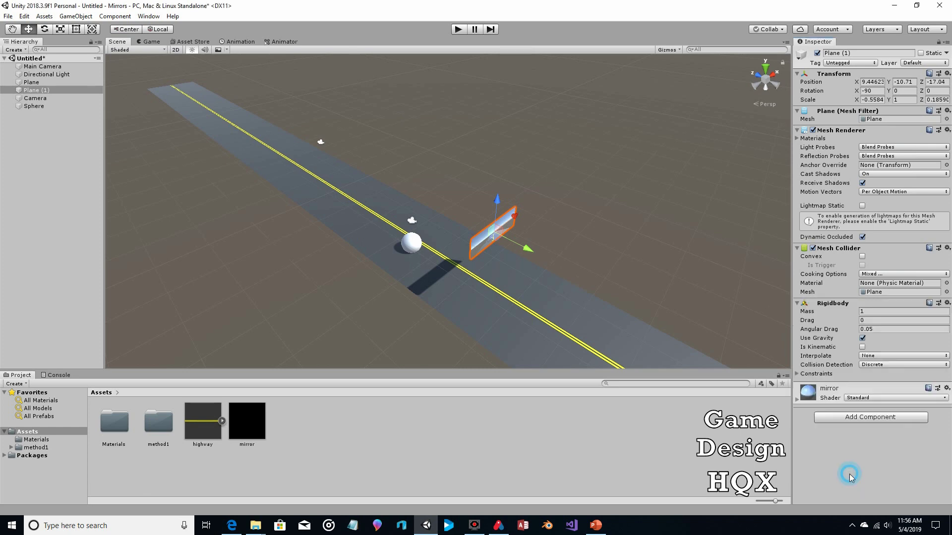
left_click(863, 338)
Create a C# script named movemirror in Assets and open it in Visual Studio.
right_click(327, 417)
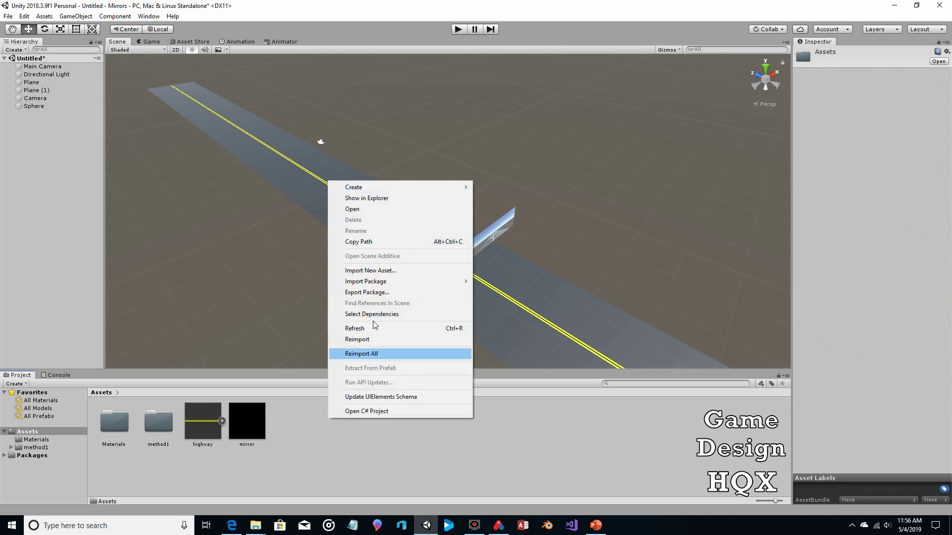
mouse_move(408, 190)
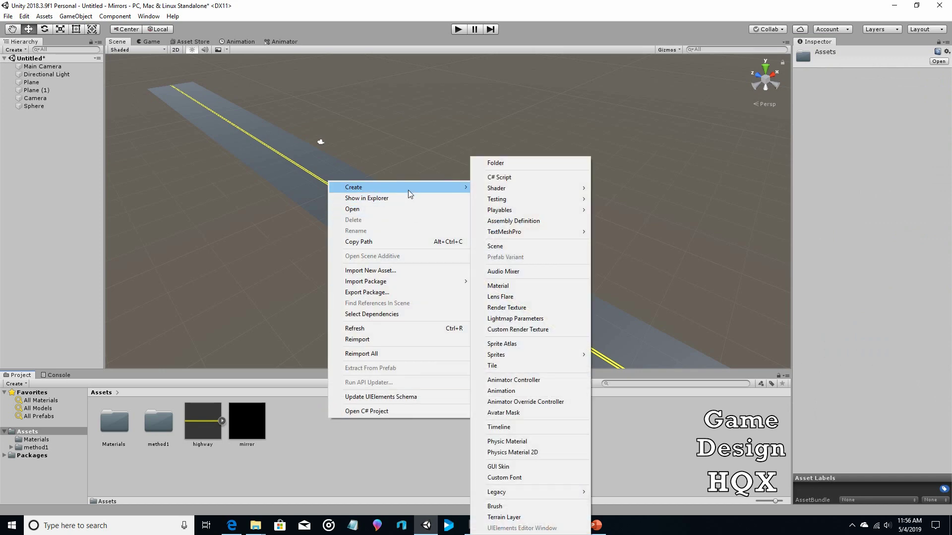
left_click(499, 177)
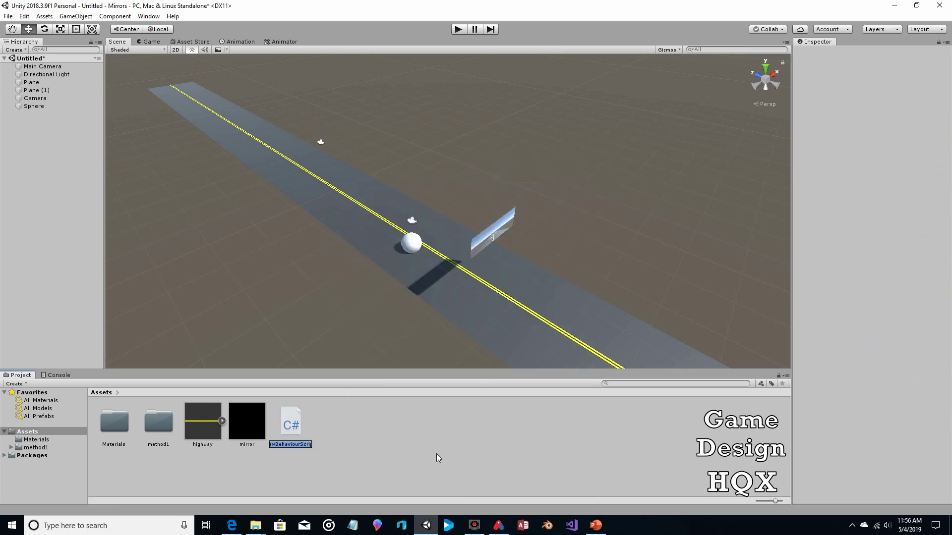
type("movemirror")
key("Return")
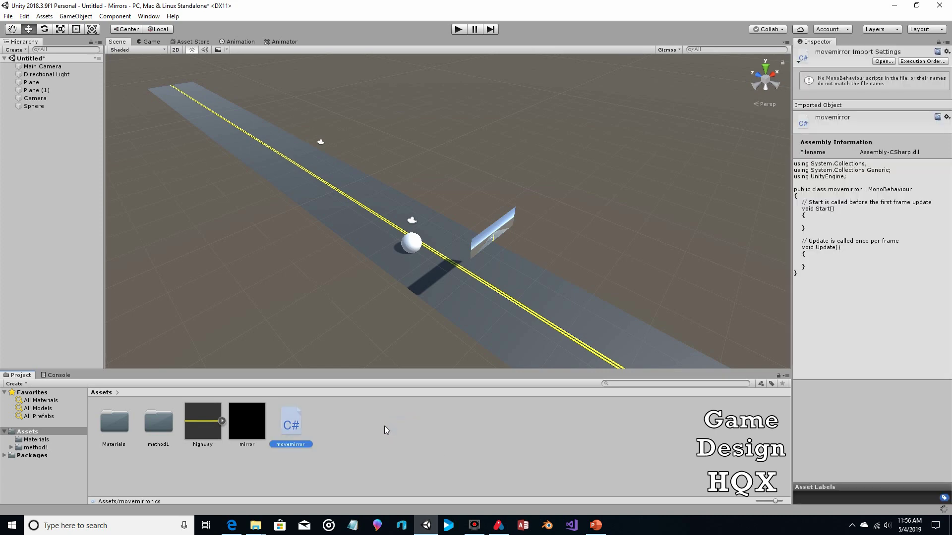
double_click(292, 423)
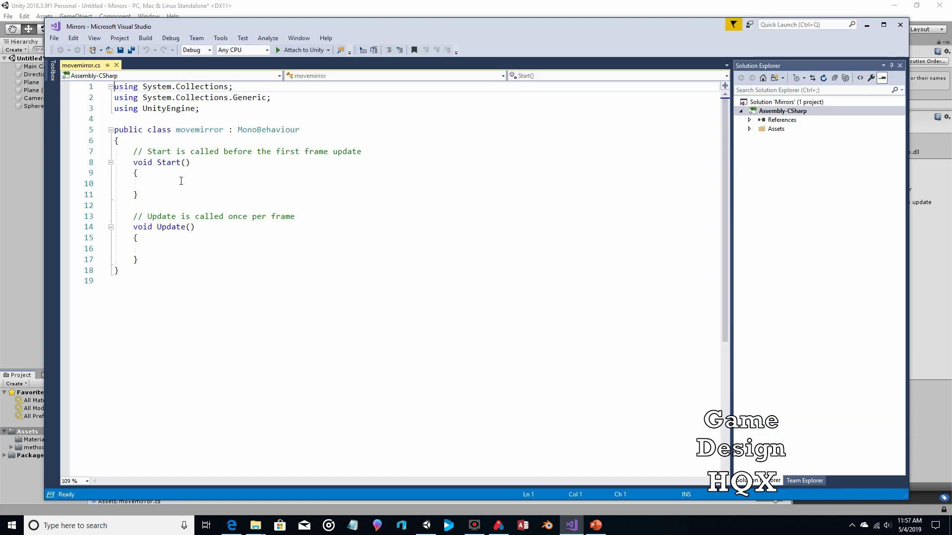
In Start(), write GetComponent<Rigidbody>().velocity = new Vector3(0, 0, 2); using IntelliSense completions.
left_click(181, 182)
type("getcom")
key("Tab")
type("<rigi")
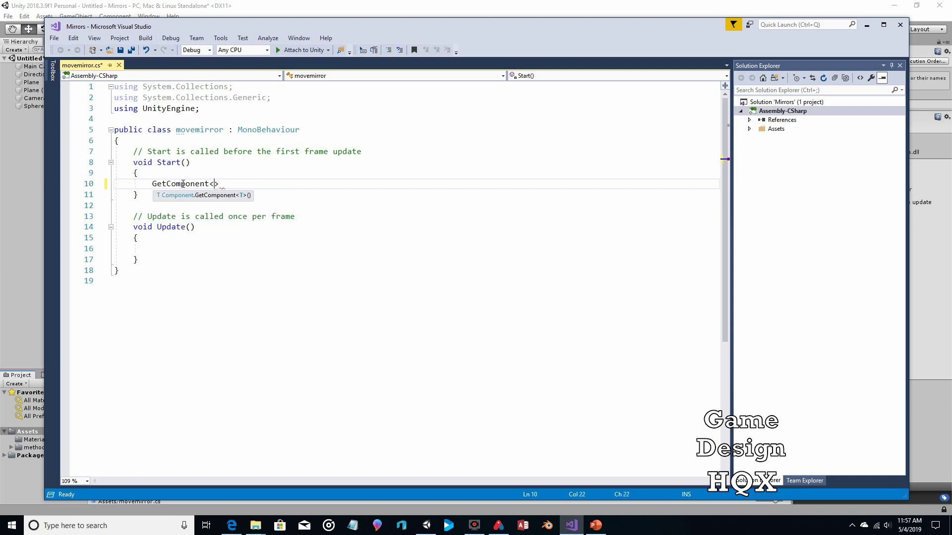
key("Tab")
type(">().vel")
key("Tab")
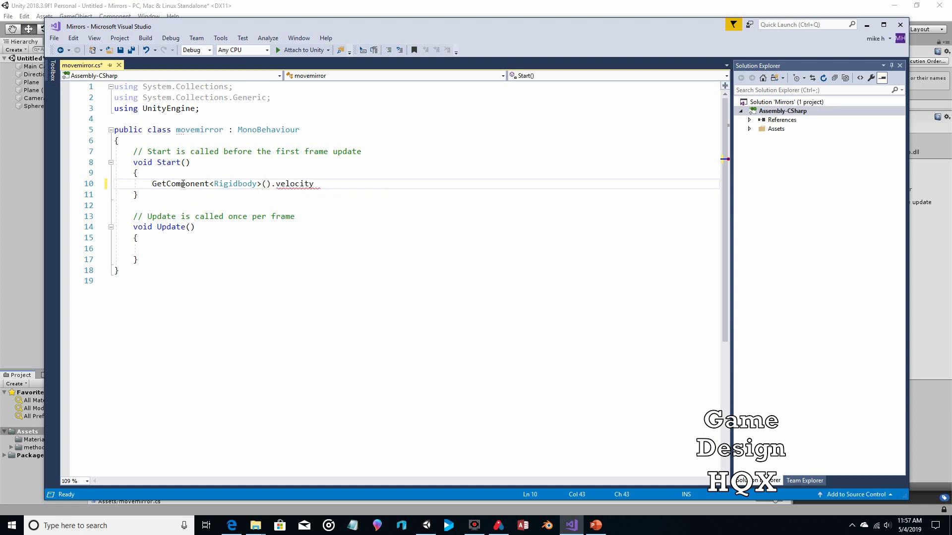
type("= new vec")
key("Tab")
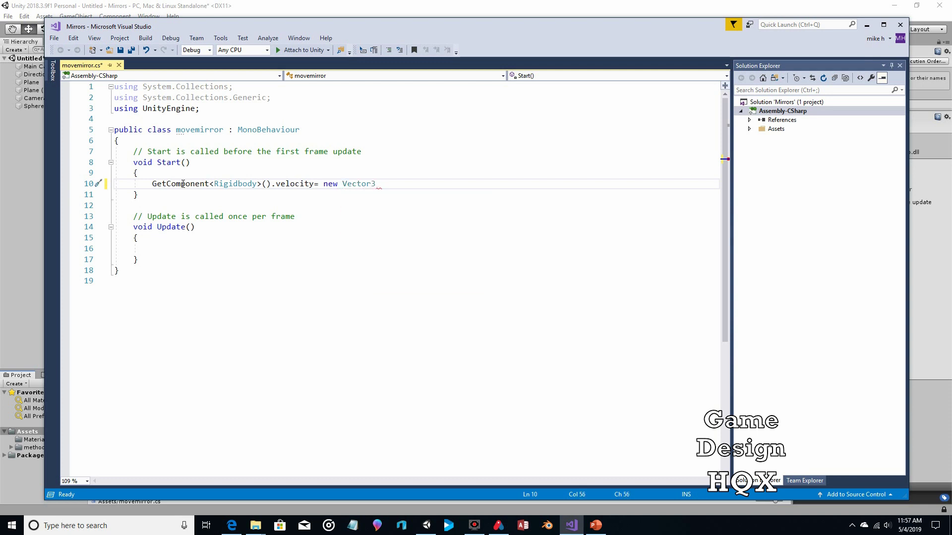
type("(")
type("0, ")
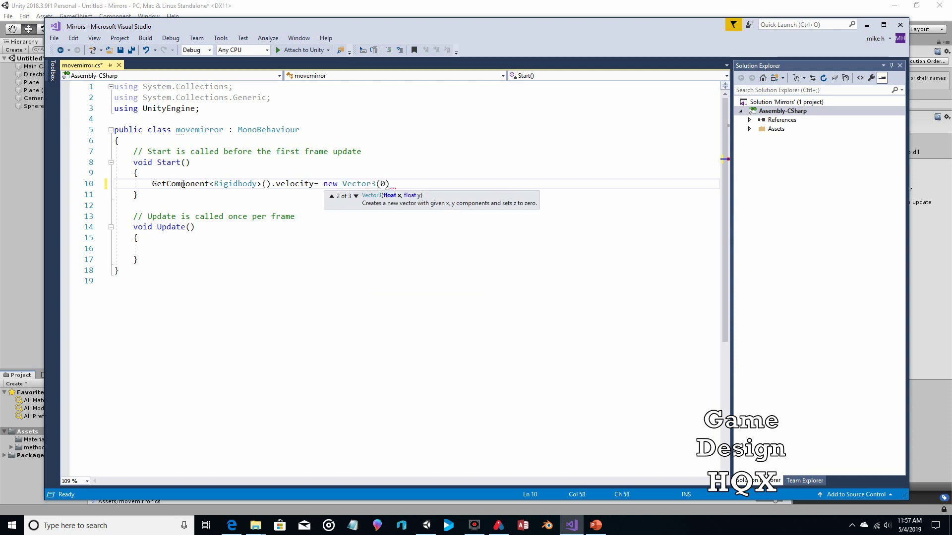
type("0, ")
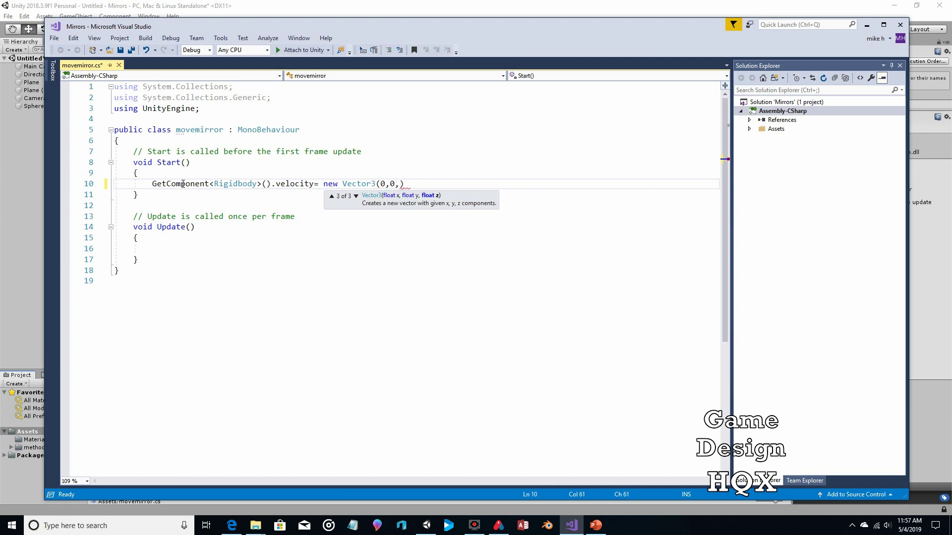
type("2)")
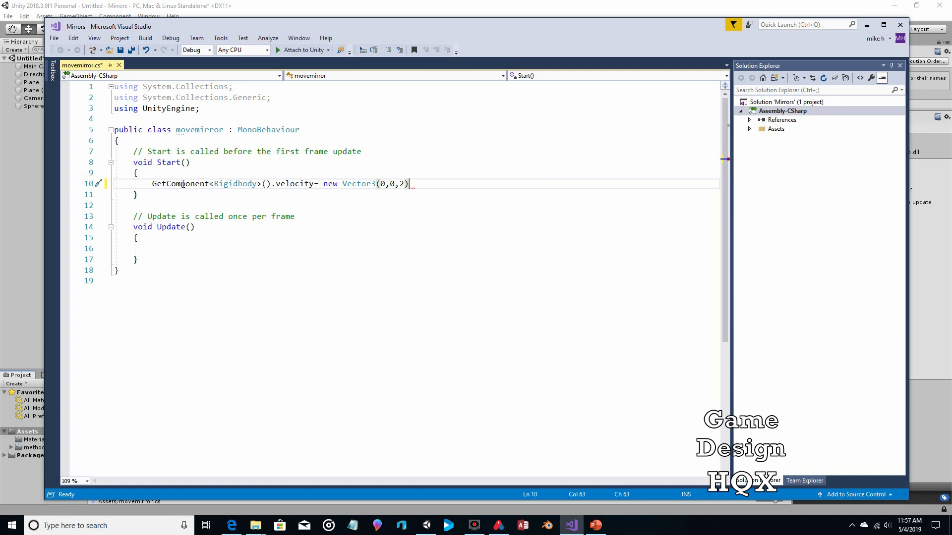
type(";")
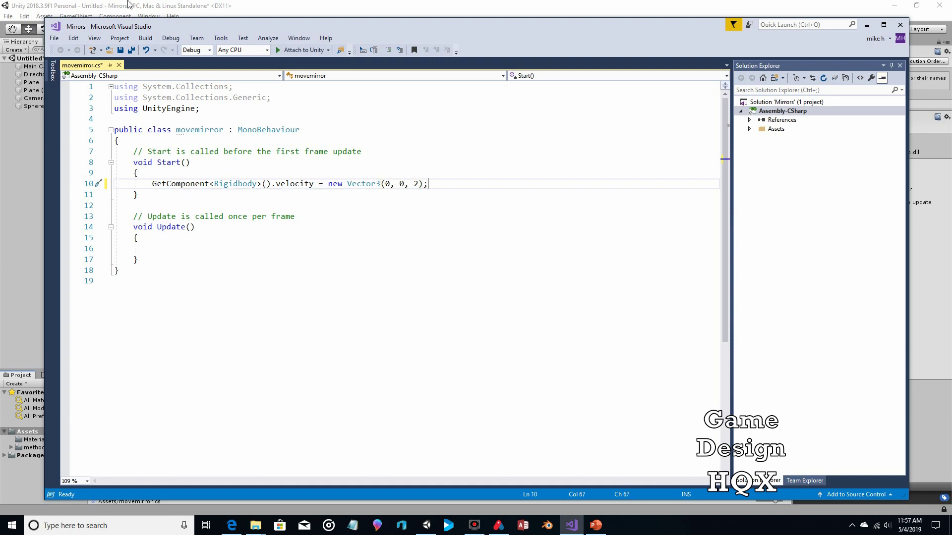
Save movemirror.cs, return to Unity, and run a quick Play test, then stop it.
left_click(120, 50)
left_click(273, 11)
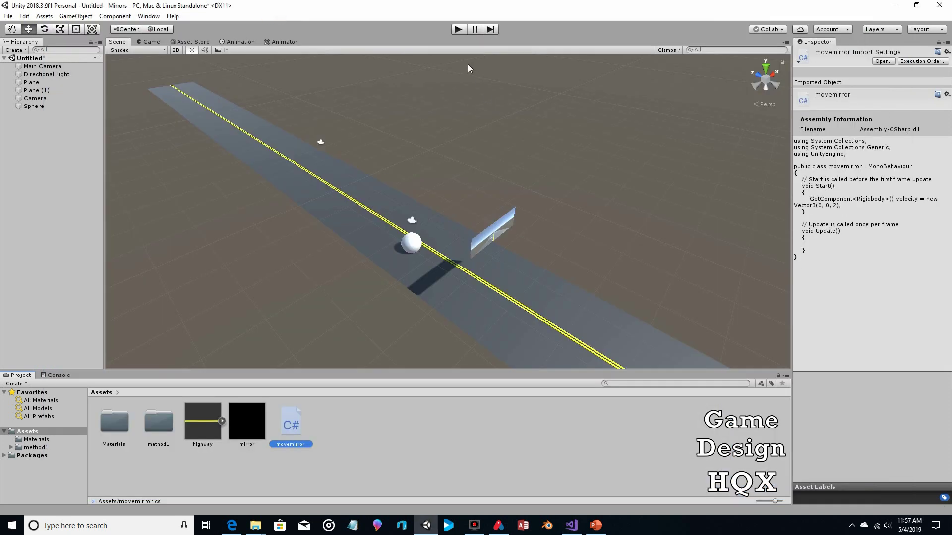
left_click(459, 29)
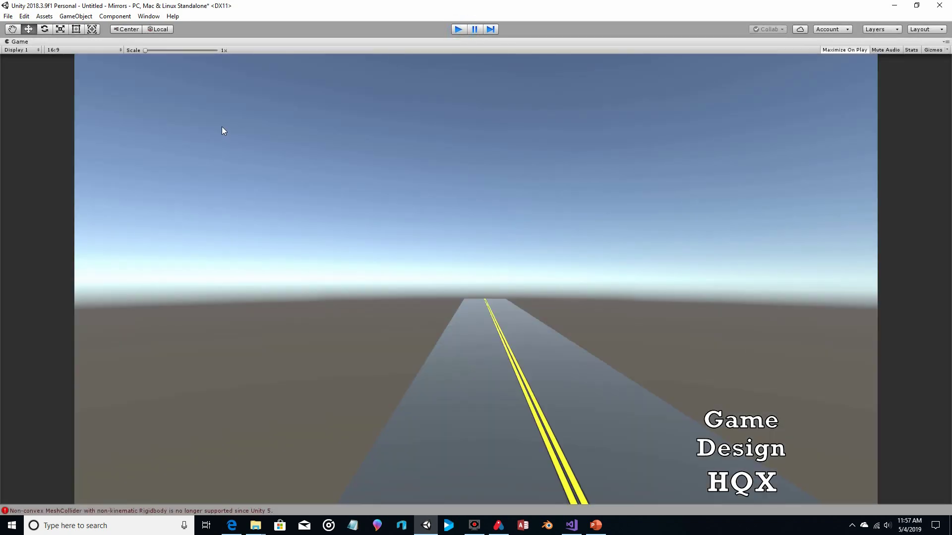
key("ctrl+p")
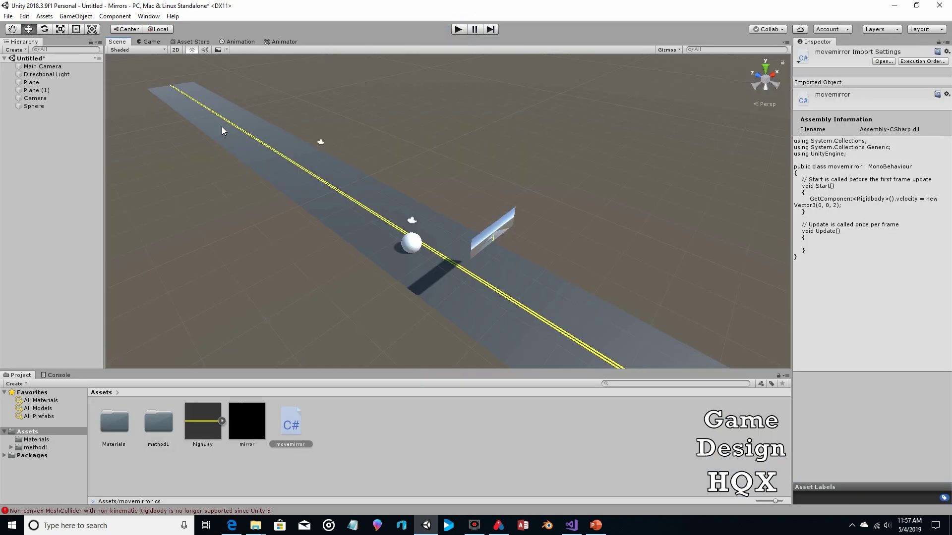
Attach the movemirror script to Plane (1) and play the scene to watch the mirror move.
left_click(37, 92)
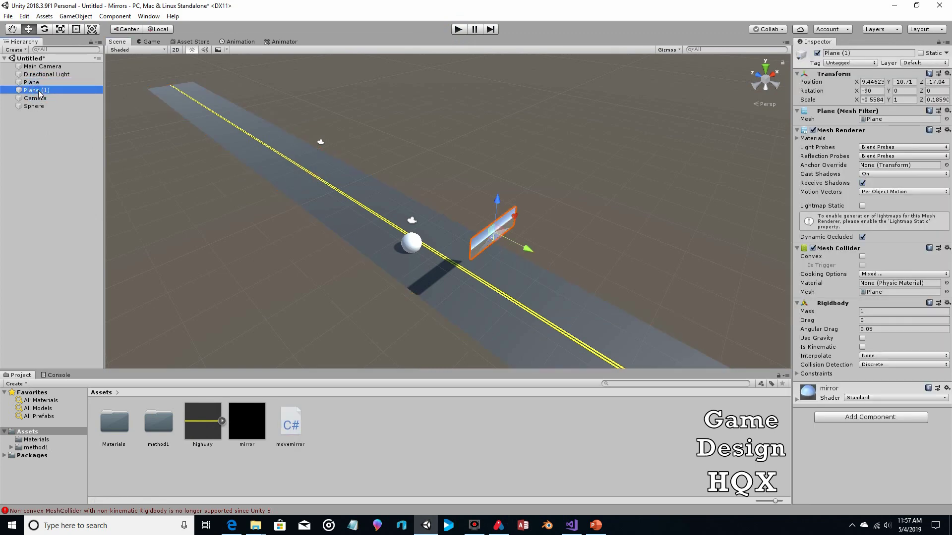
left_click_drag(290, 416, 838, 463)
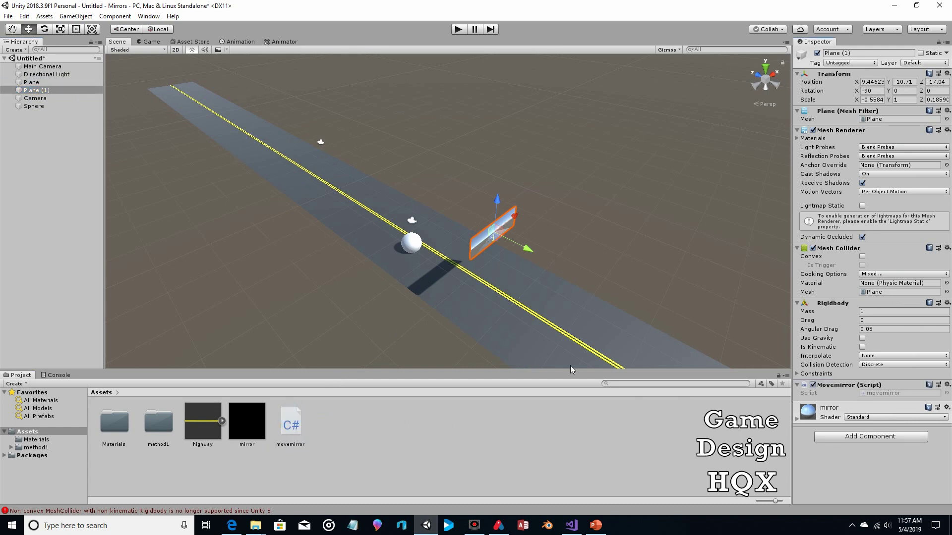
left_click(457, 29)
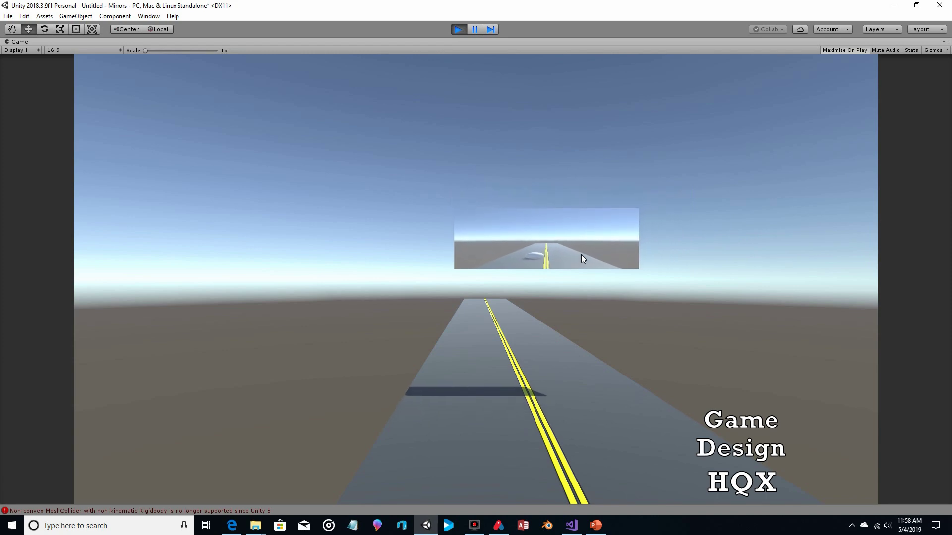
Stop Play and make Camera a child of Plane (1) in the Hierarchy.
left_click(461, 29)
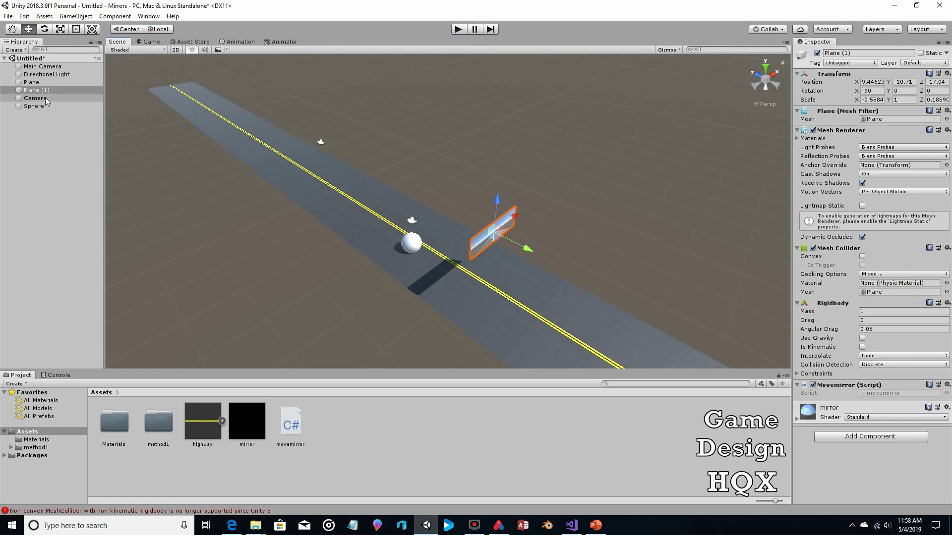
left_click_drag(46, 98, 59, 91)
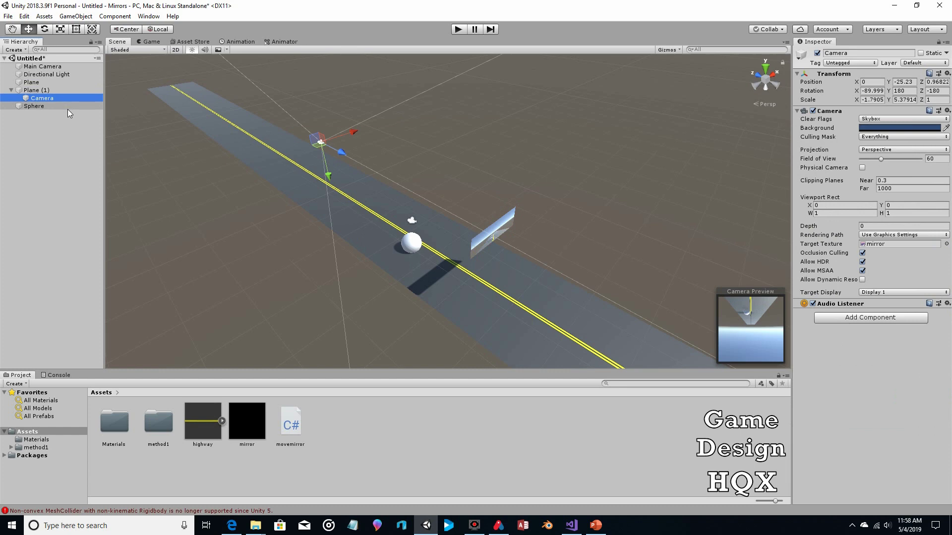
left_click(38, 92)
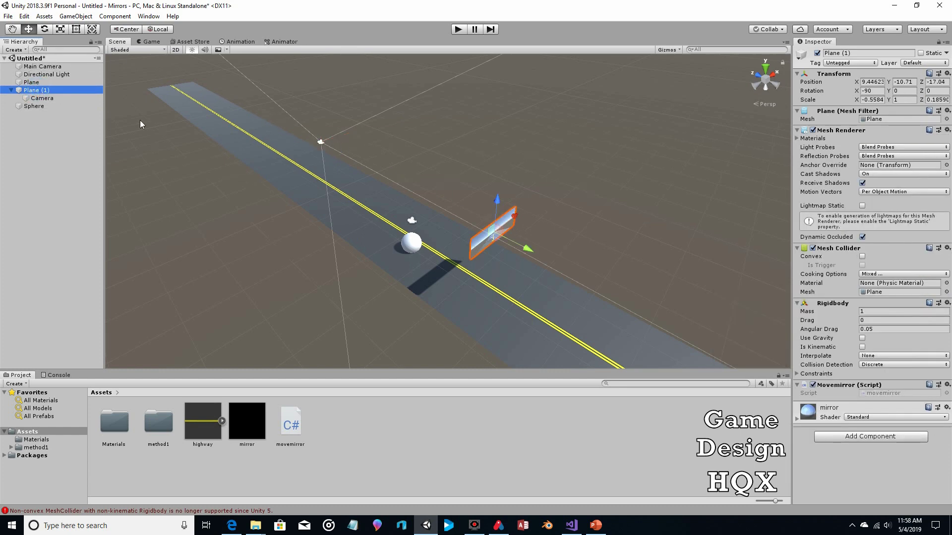
Move the Camera onto the mirror surface (Y 0.37, Z 1) and test the mirror view in Play mode.
left_click(34, 97)
left_click_drag(335, 151, 445, 210)
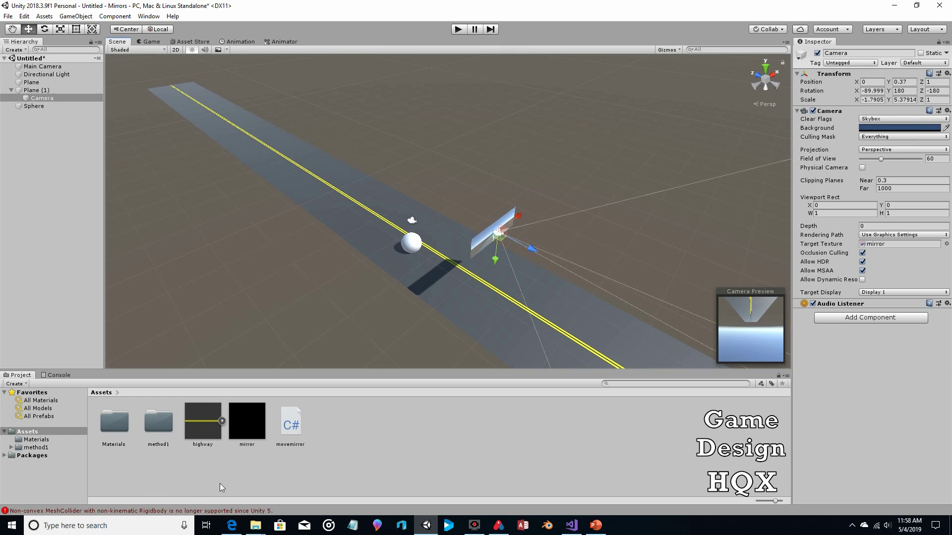
left_click(457, 30)
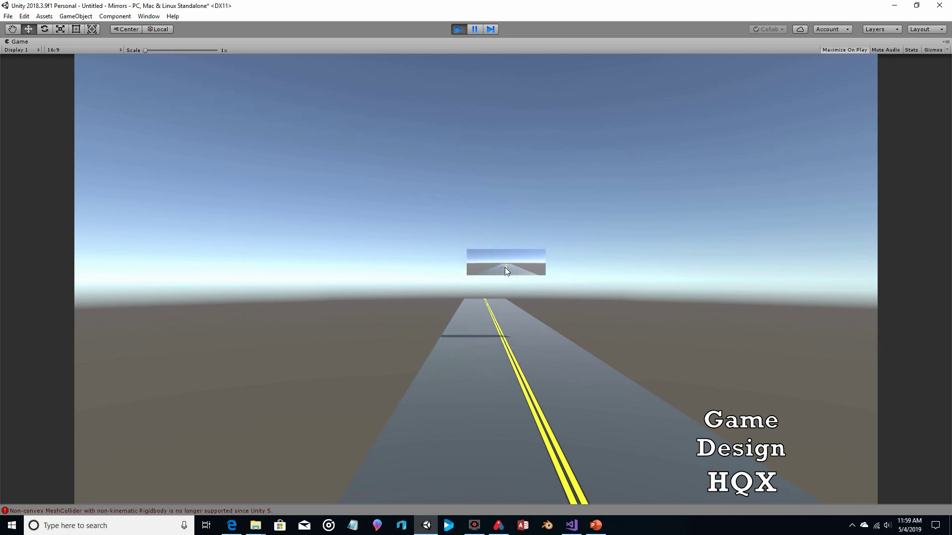
left_click(459, 29)
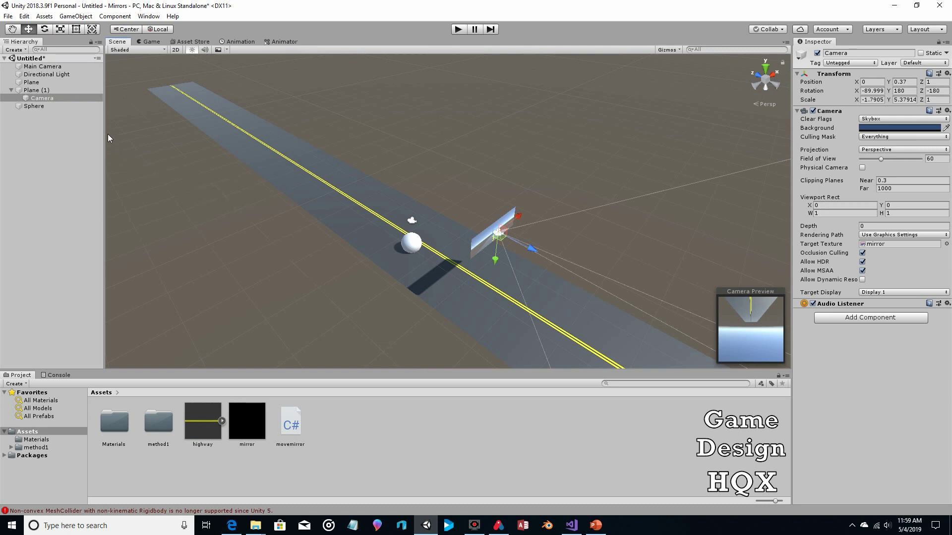
Parent Main Camera under Plane (1), drag it along the road, and start Play.
left_click(48, 68)
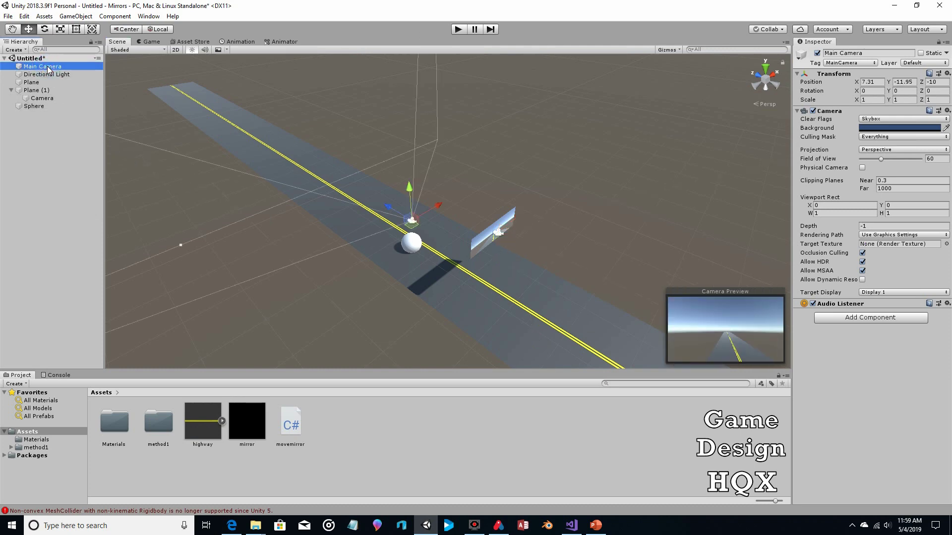
left_click_drag(47, 68, 58, 89)
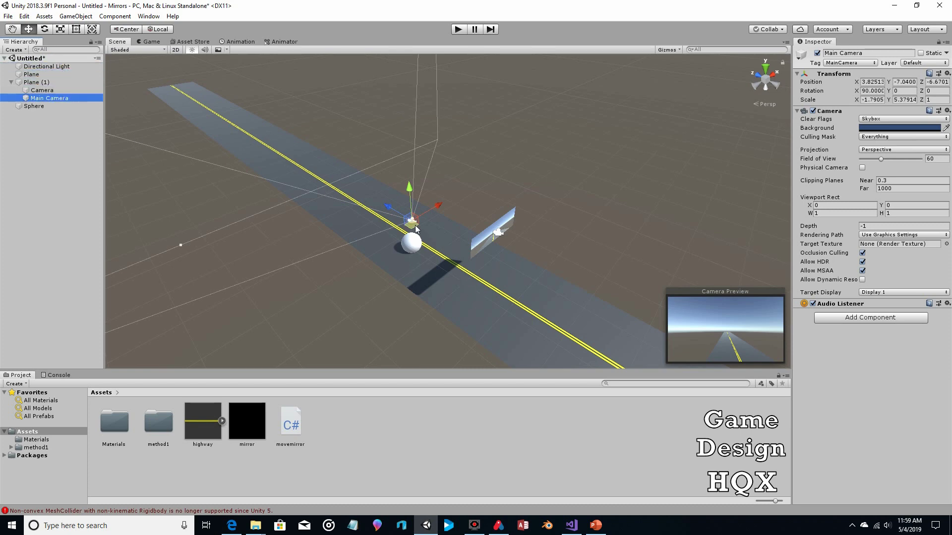
left_click_drag(391, 209, 504, 274)
left_click(457, 29)
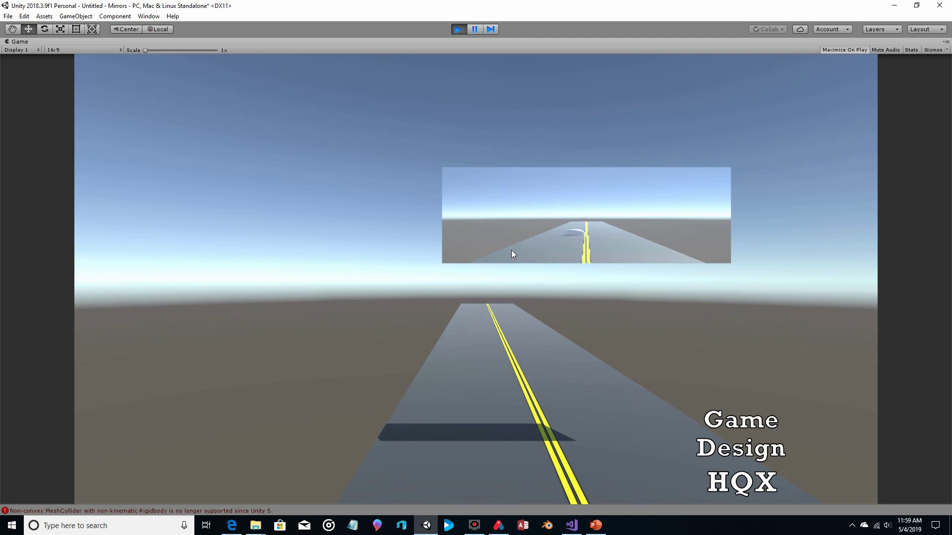
Exit Play mode, leaving the sphere small and distant in the rear-view mirror.
left_click(460, 28)
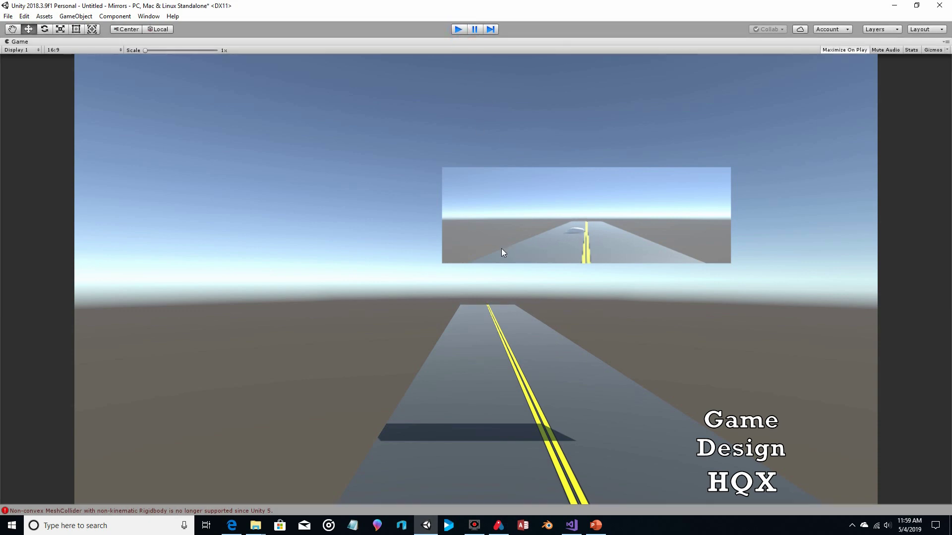